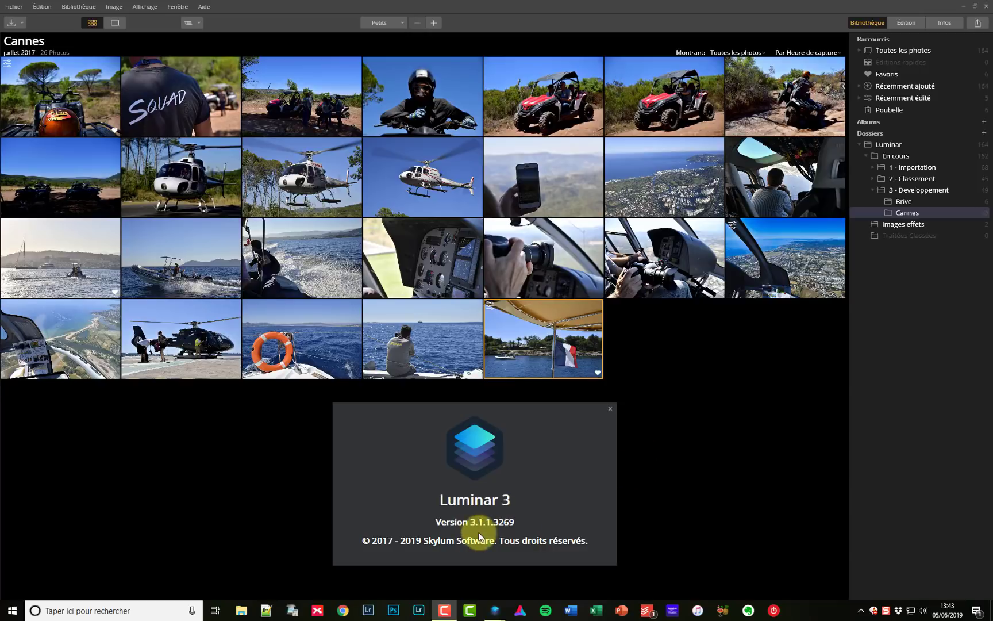
Dismiss the version information and look through the photos of the Brive folder and the Cannes folder
click(610, 408)
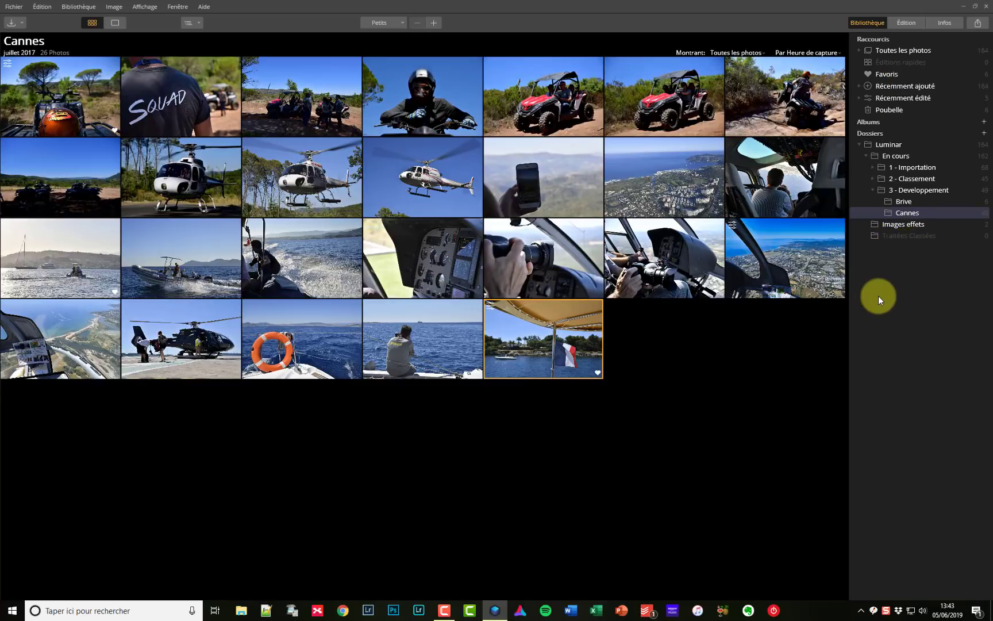
click(903, 202)
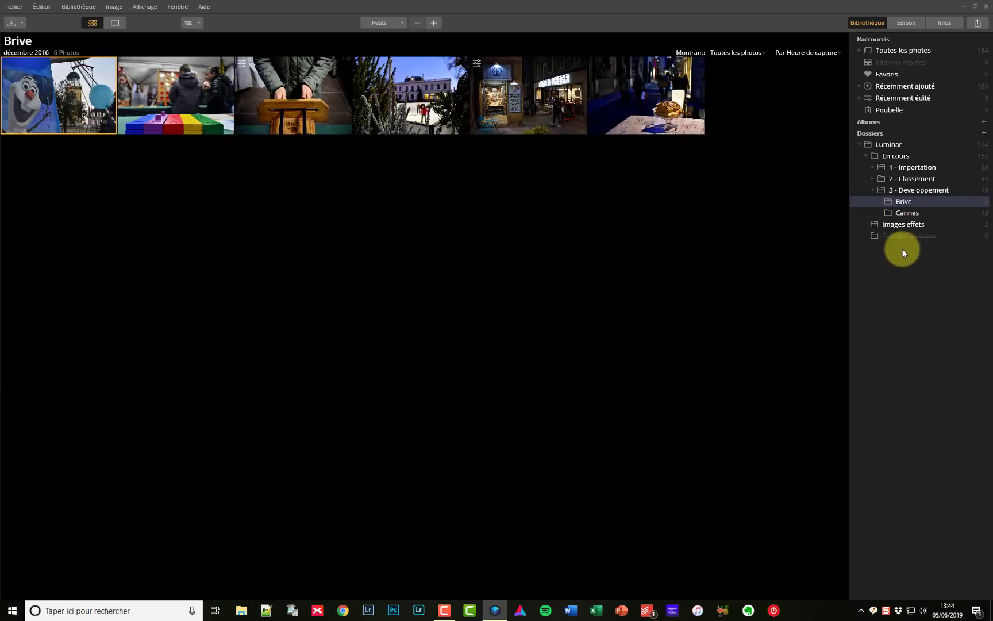
click(910, 214)
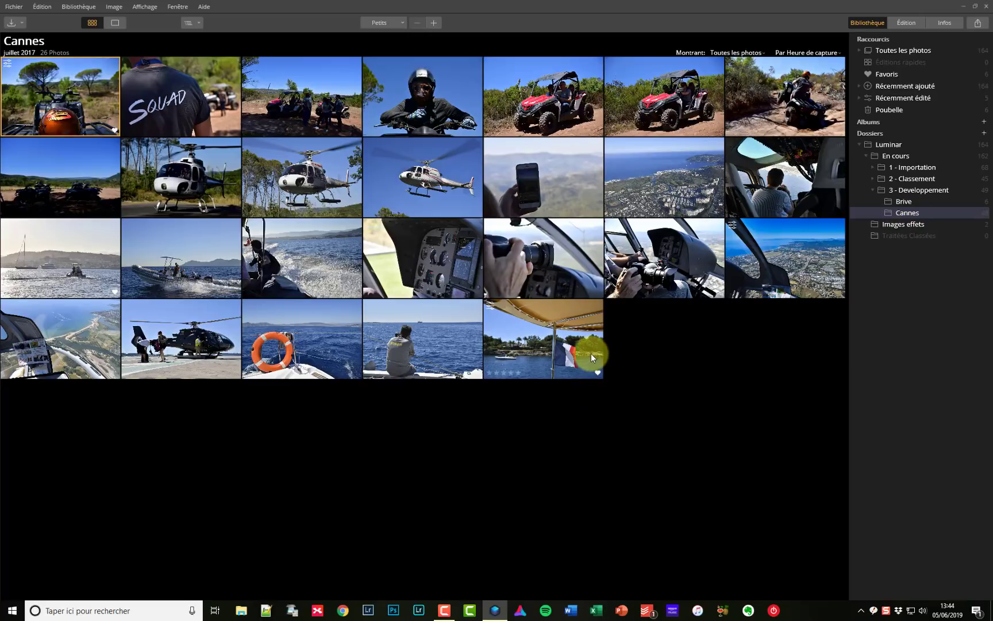
Filter the Cannes folder to show only its favourites (Favoris), and restore the display of all photos
click(726, 53)
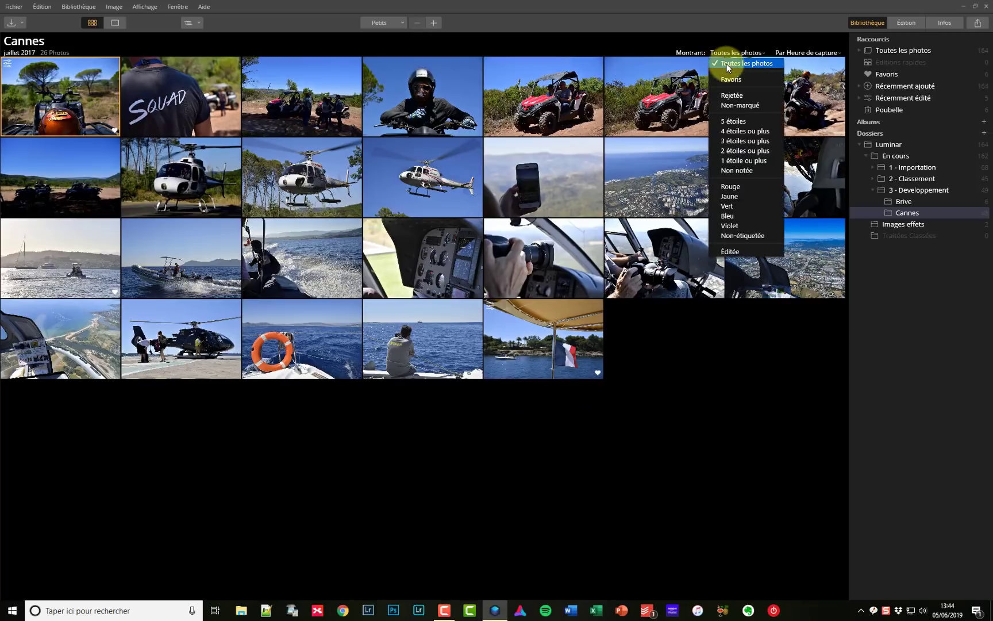
click(727, 78)
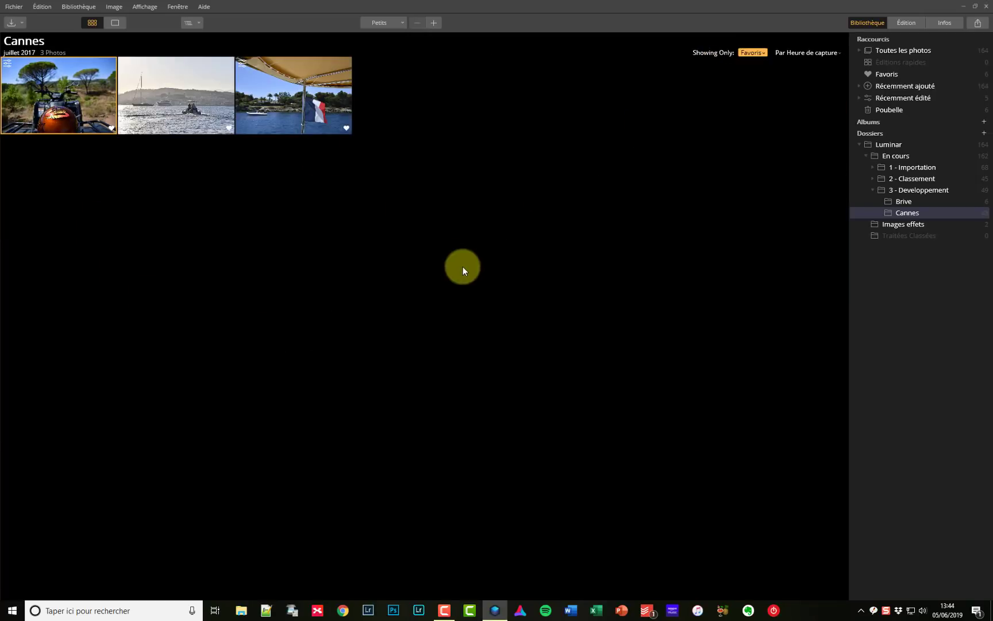
click(756, 54)
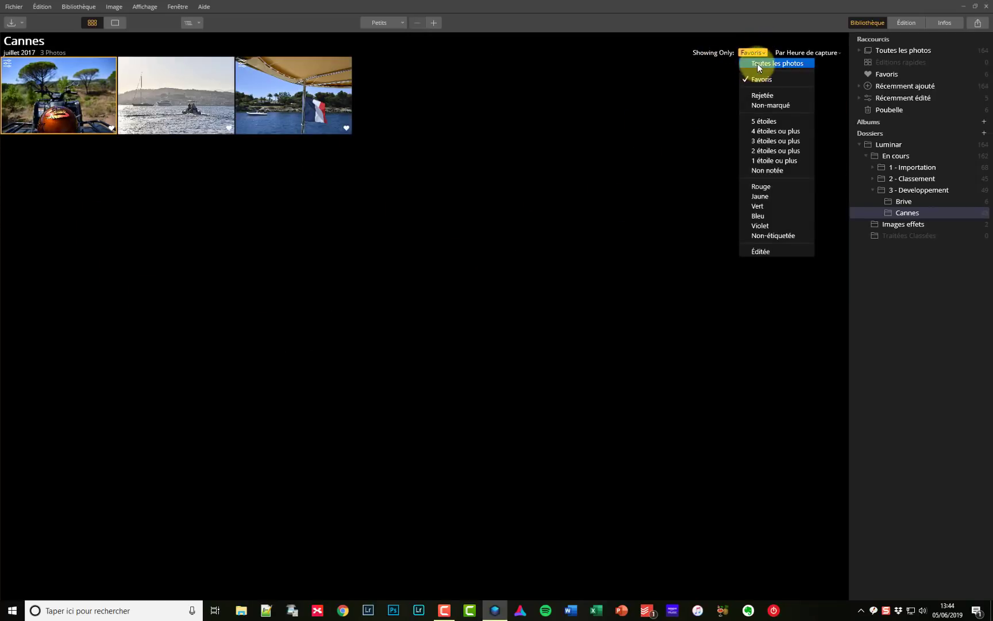
click(757, 63)
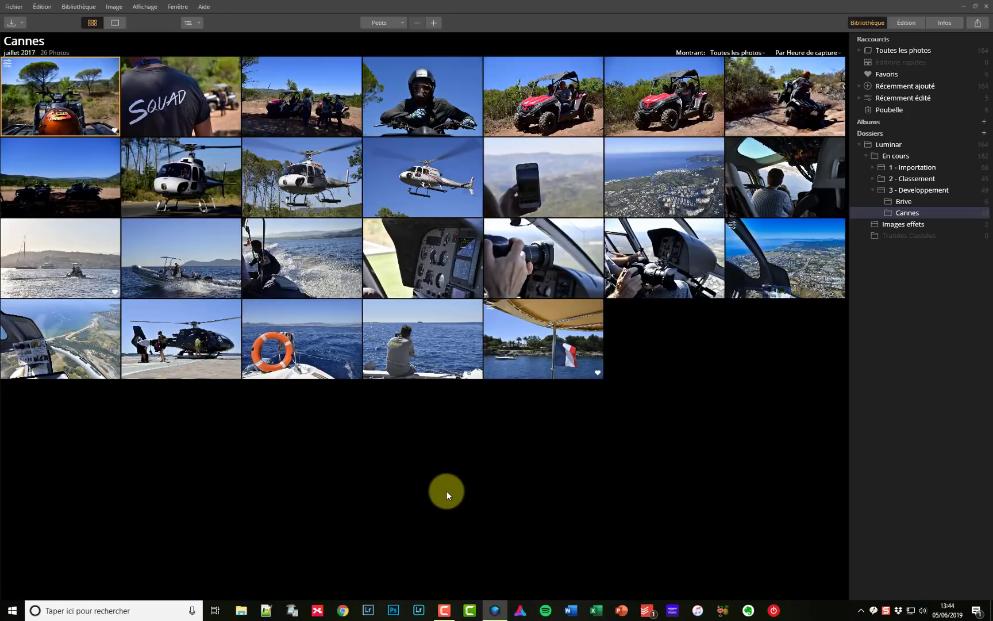
Open the photo of the French flag on the boat, check its shooting information, and bring up its editing controls
double_click(533, 349)
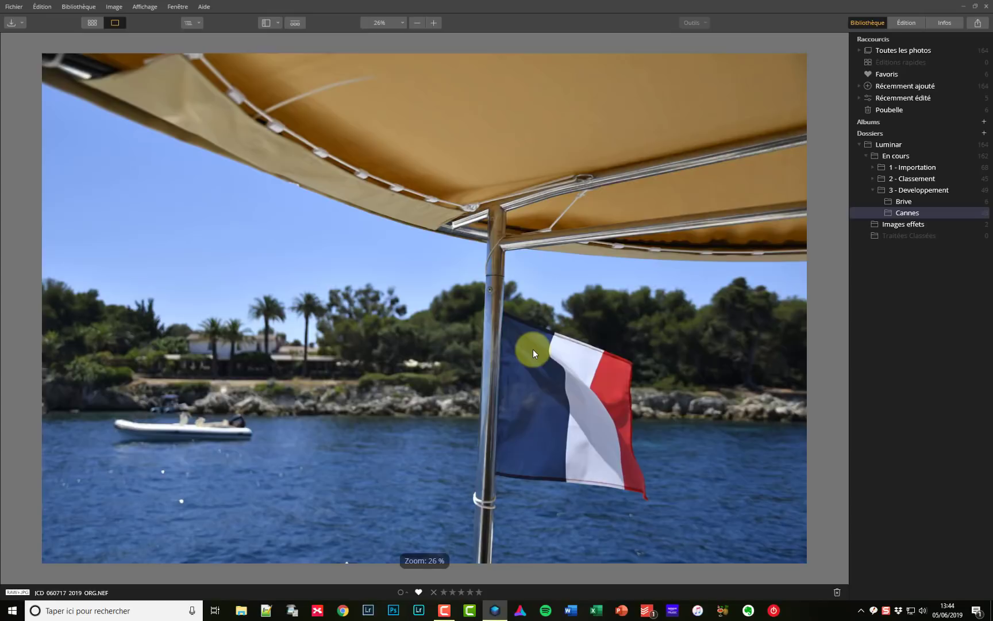
click(946, 22)
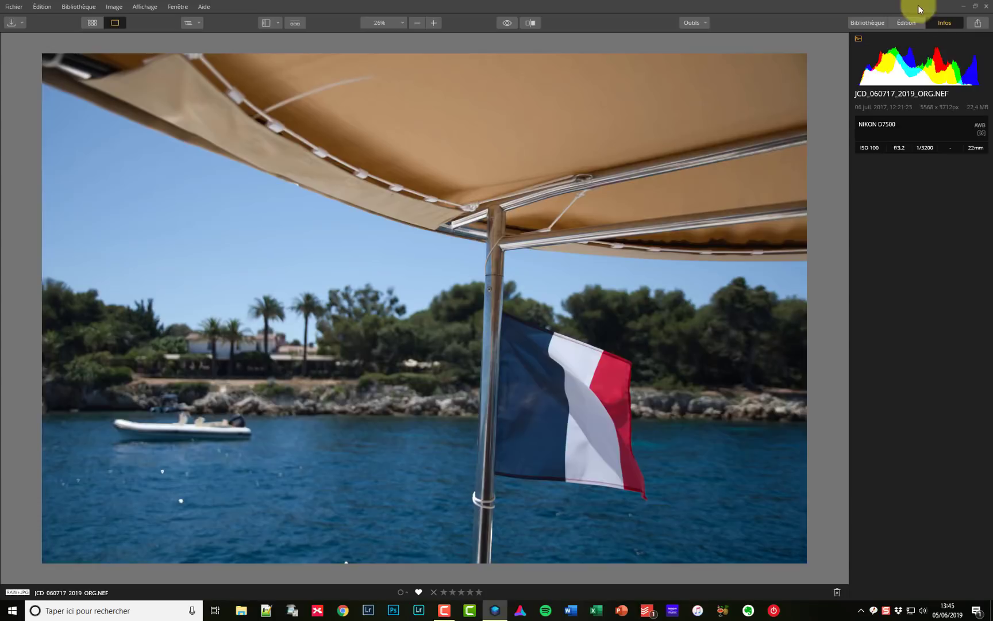
click(909, 23)
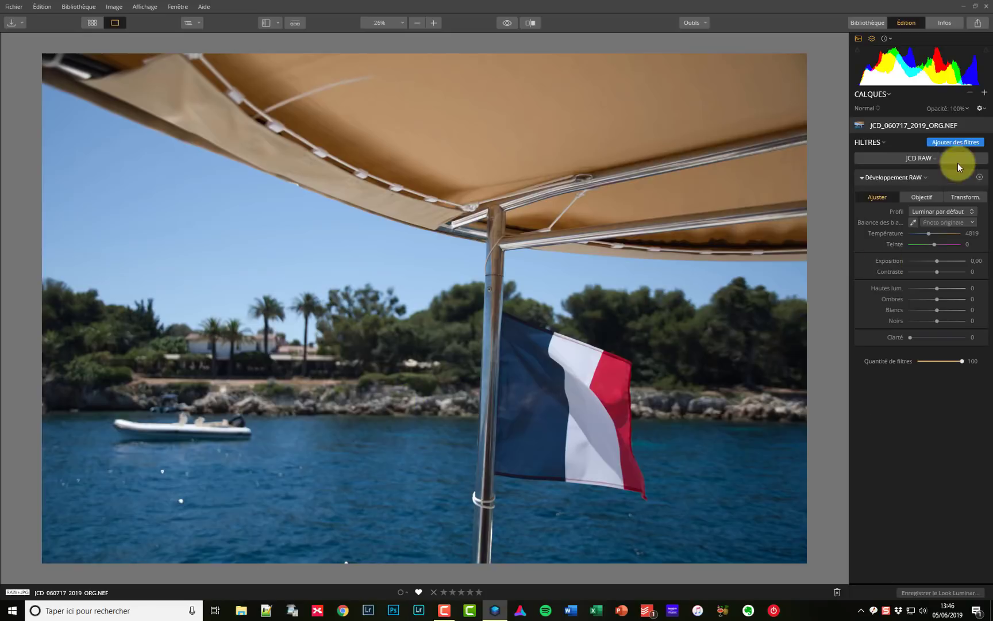
click(957, 142)
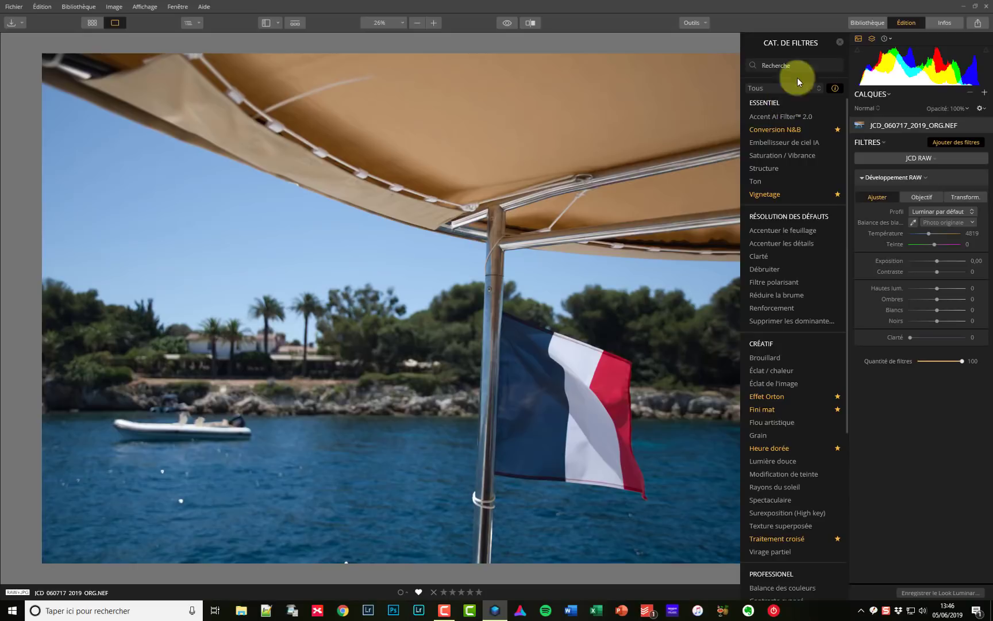
click(838, 42)
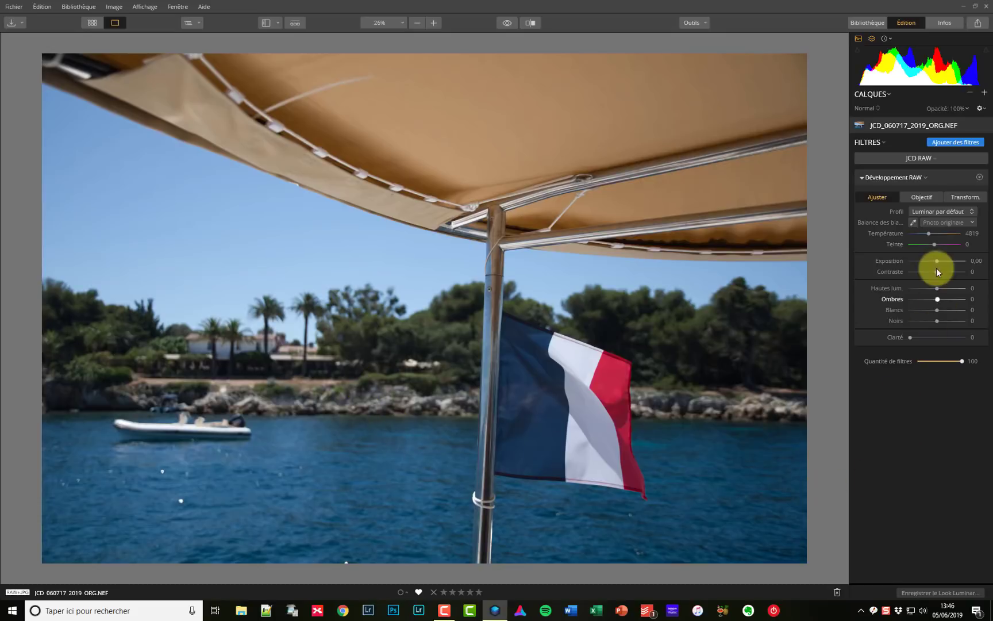
Compare the Camera Vivid and Adobe Standard profiles in the RAW development filter and choose Camera Standard
click(970, 212)
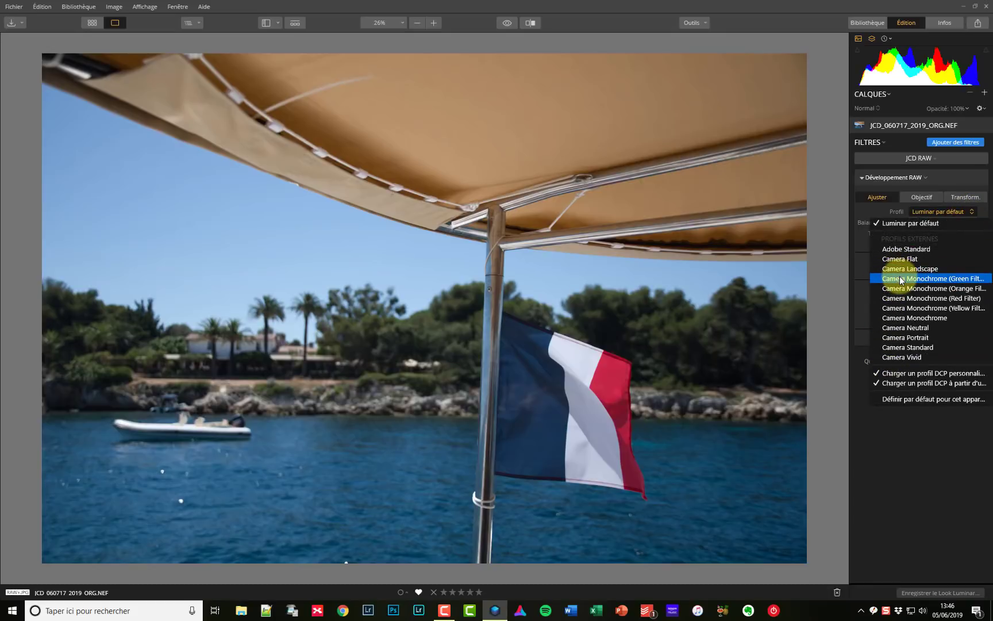
click(902, 358)
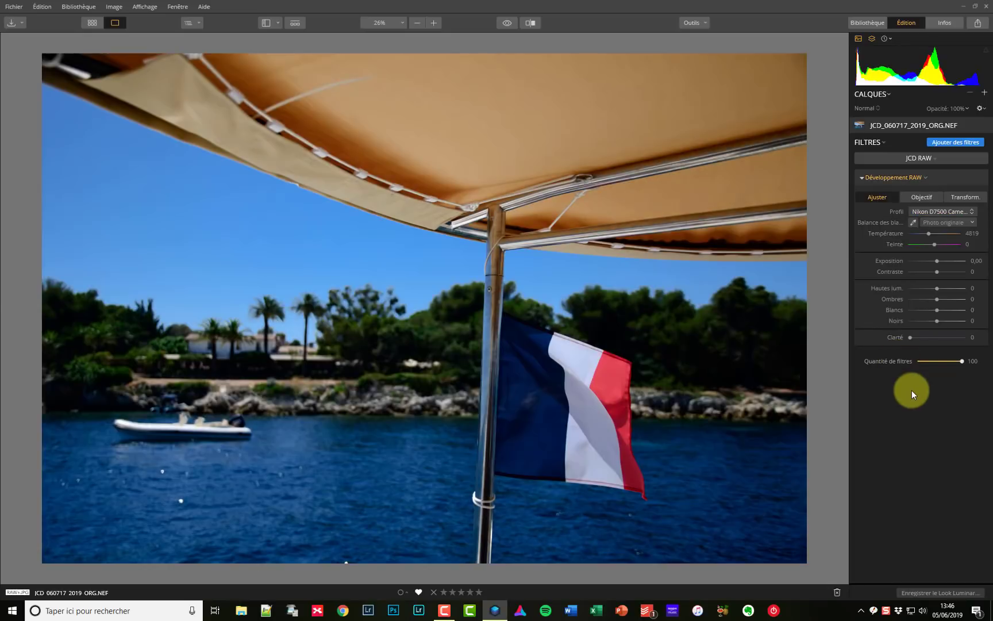
click(936, 212)
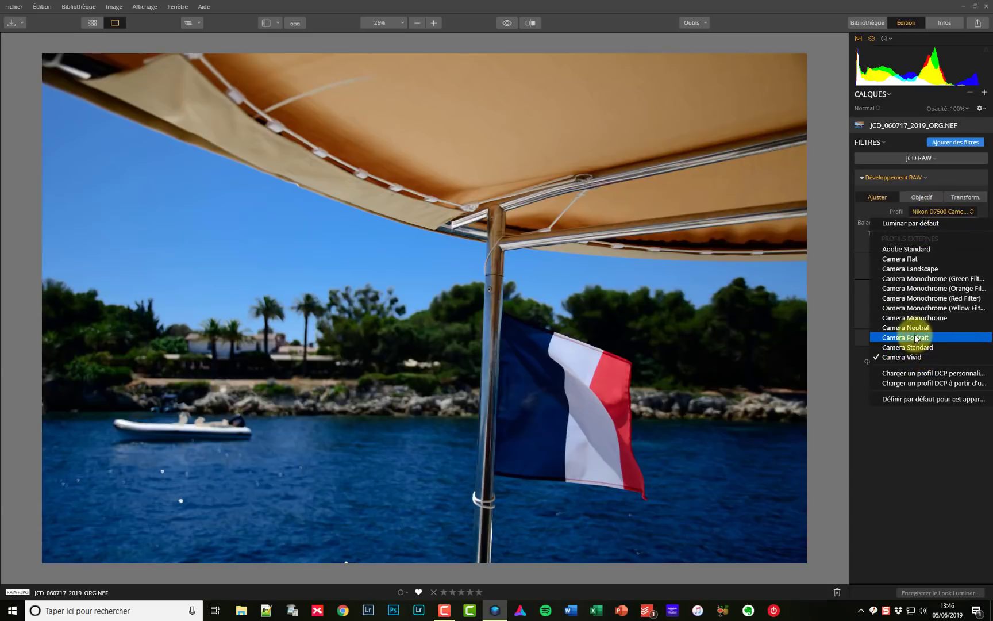
click(913, 251)
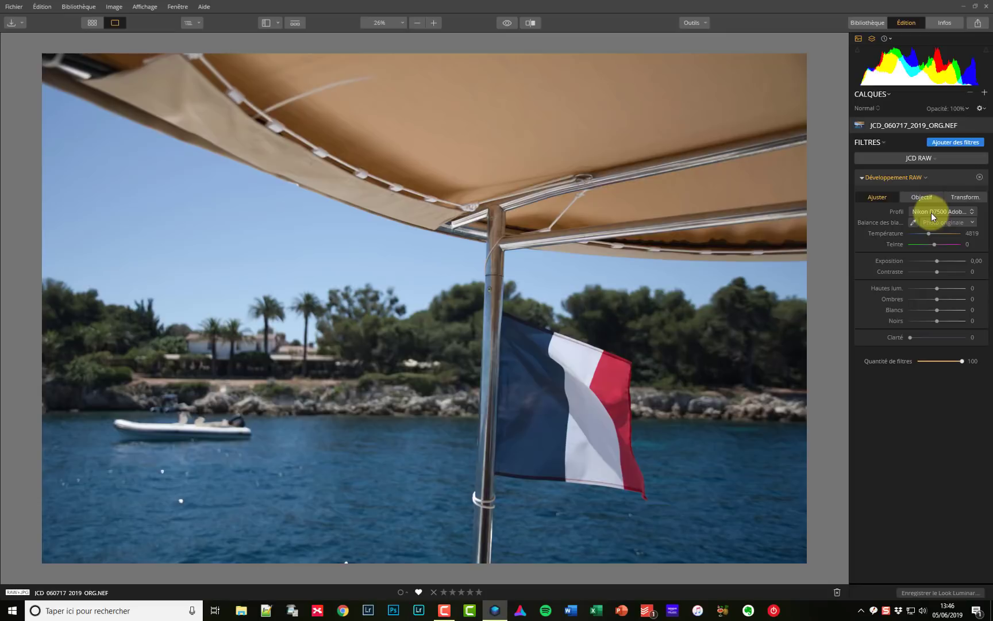
click(933, 214)
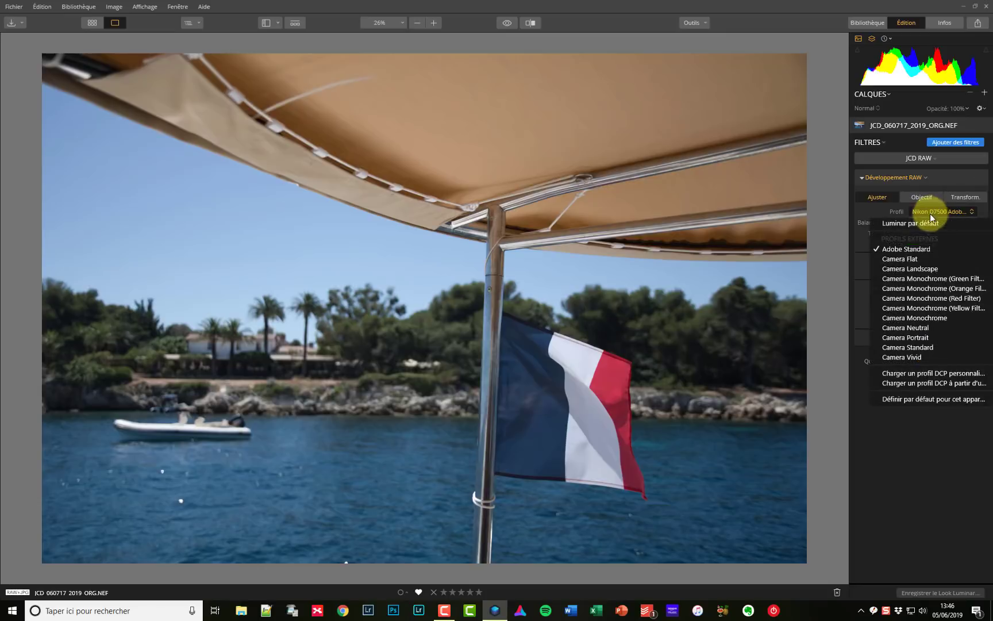
click(909, 348)
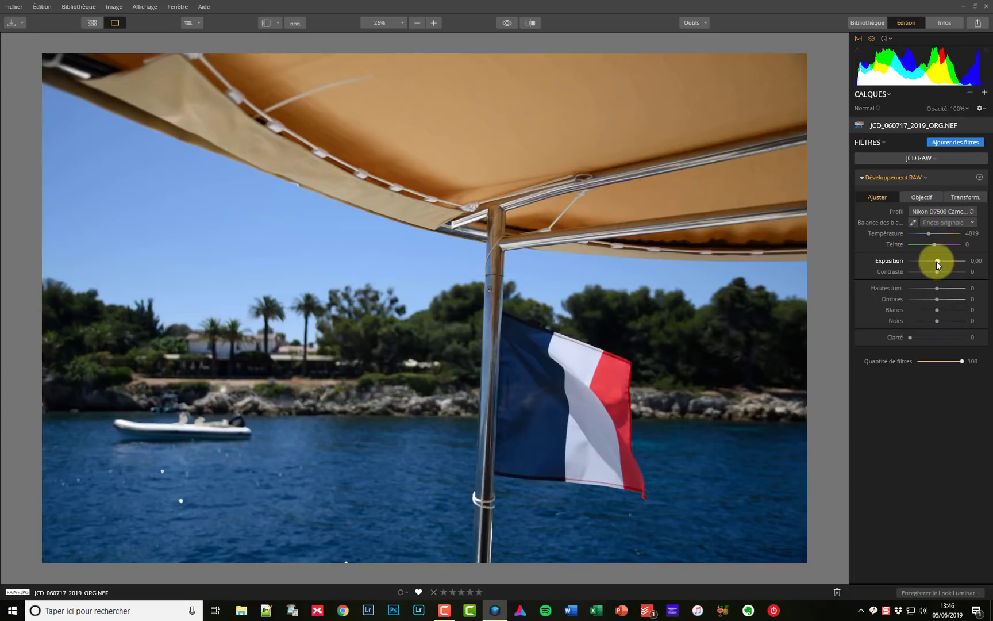
Try a much darker and a much brighter exposure, reset it, and set Exposition to -0,19
drag(936, 262, 926, 265)
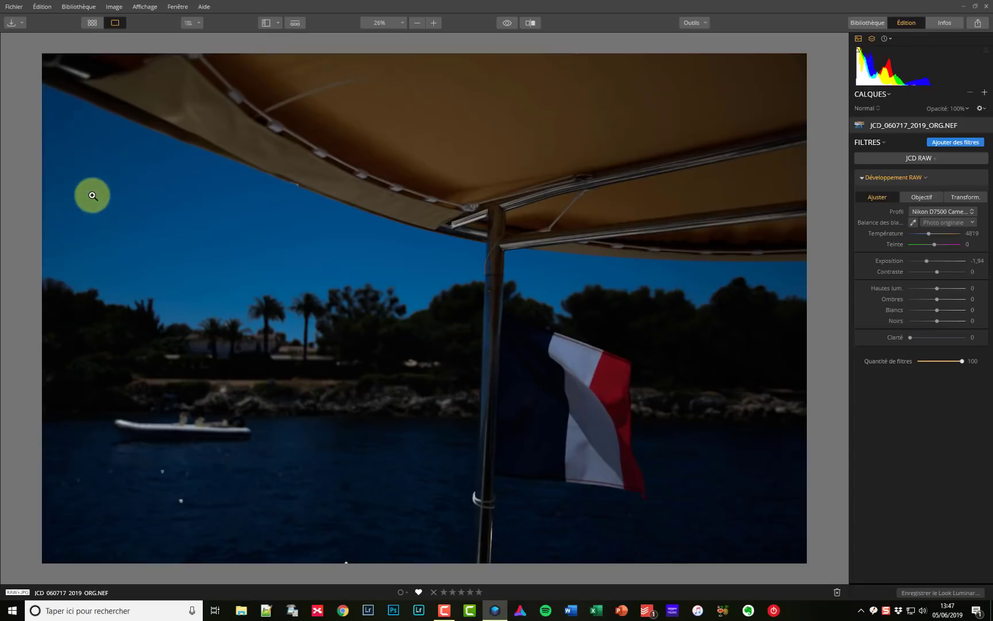
drag(928, 261, 945, 264)
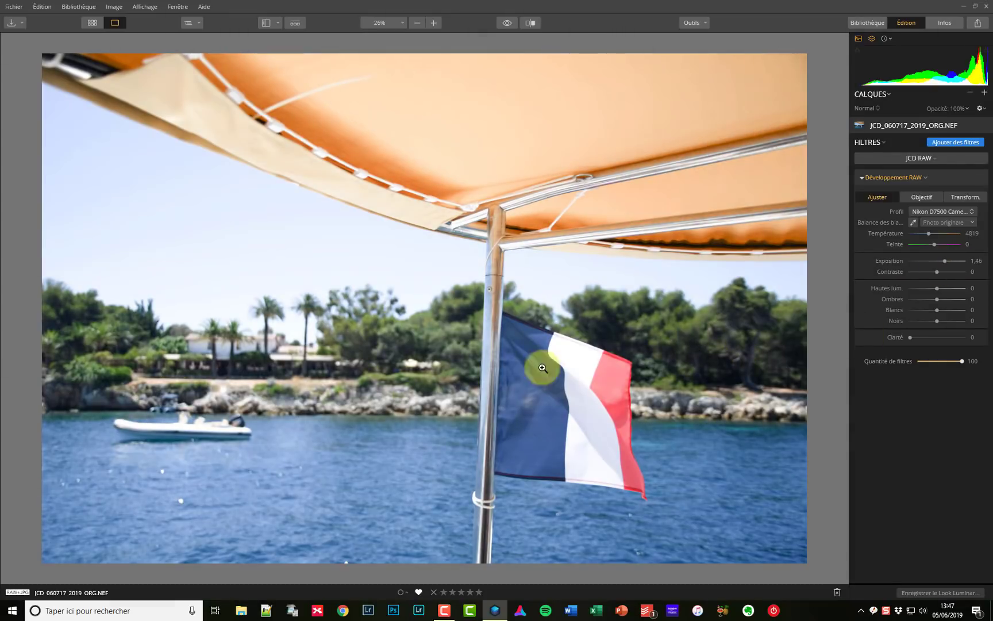
double_click(940, 262)
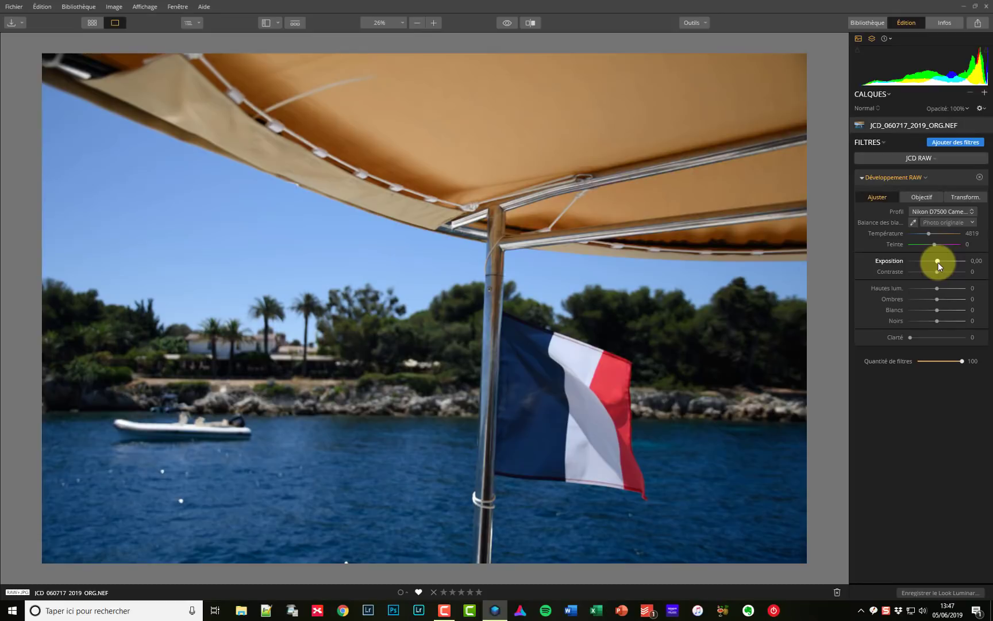
drag(939, 263, 937, 264)
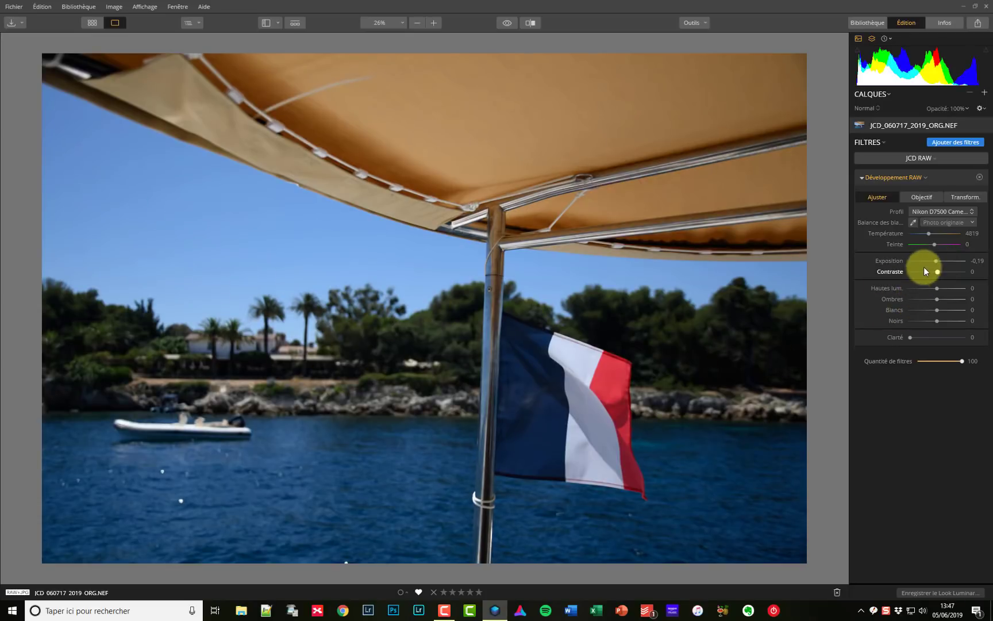
Balance the photo's tones with highlights at -70, shadows at 43, whites at 19 and blacks at -8
mouse_move(936, 290)
mouse_down()
mouse_move(912, 297)
mouse_move(954, 296)
mouse_move(907, 299)
mouse_move(950, 299)
mouse_up()
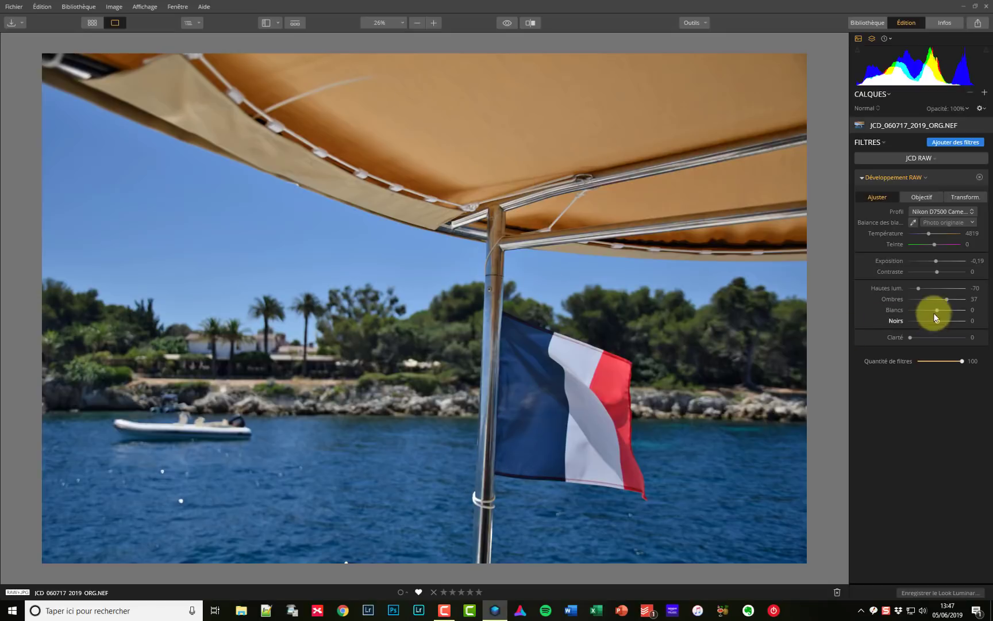
drag(947, 300, 944, 311)
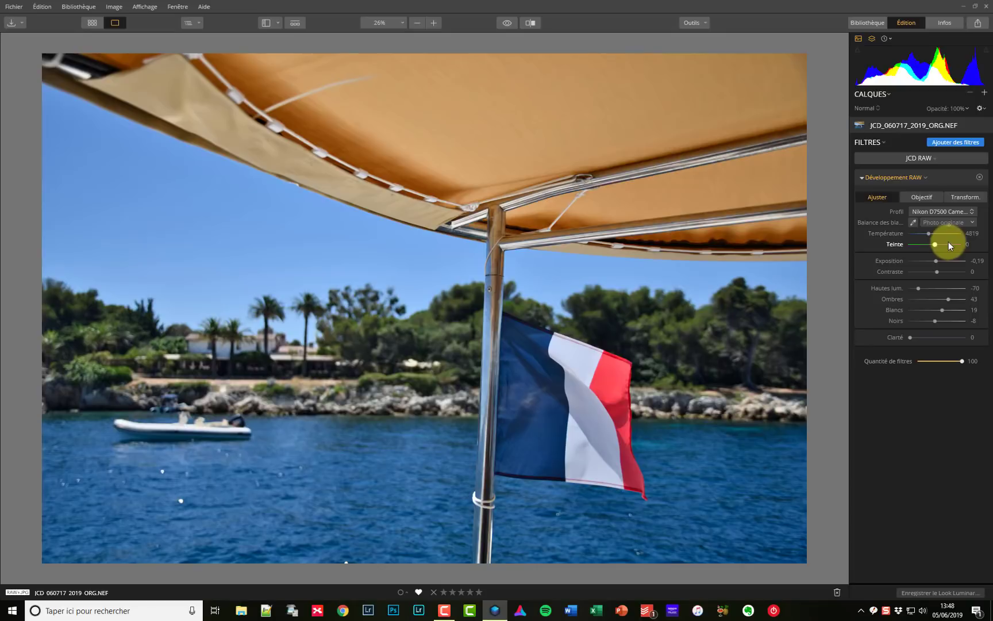
Erase the small white spot in the water at the photo's bottom edge with the Gomme tool
click(691, 23)
click(703, 64)
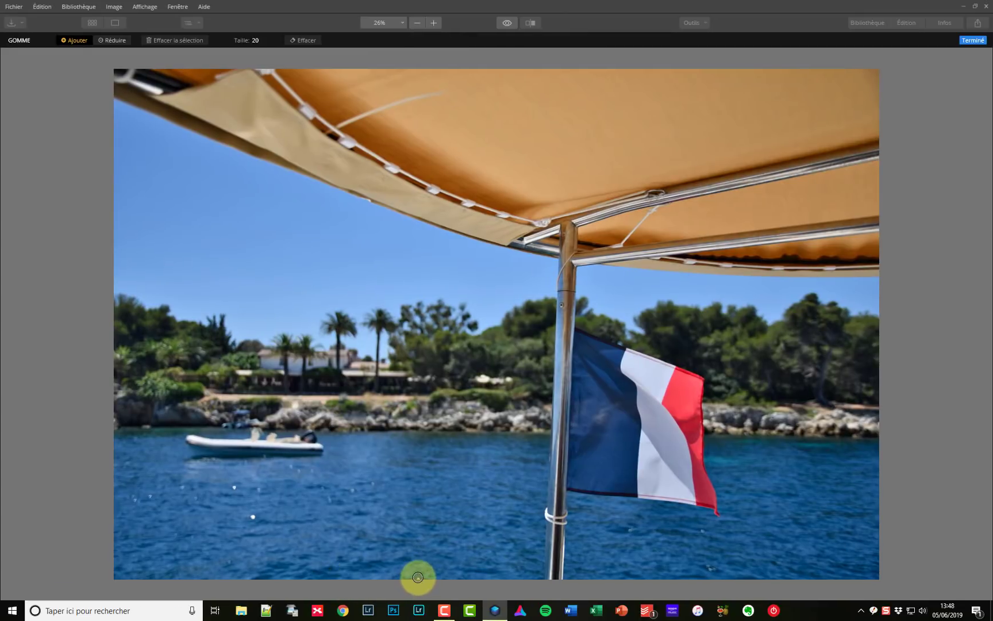
click(417, 577)
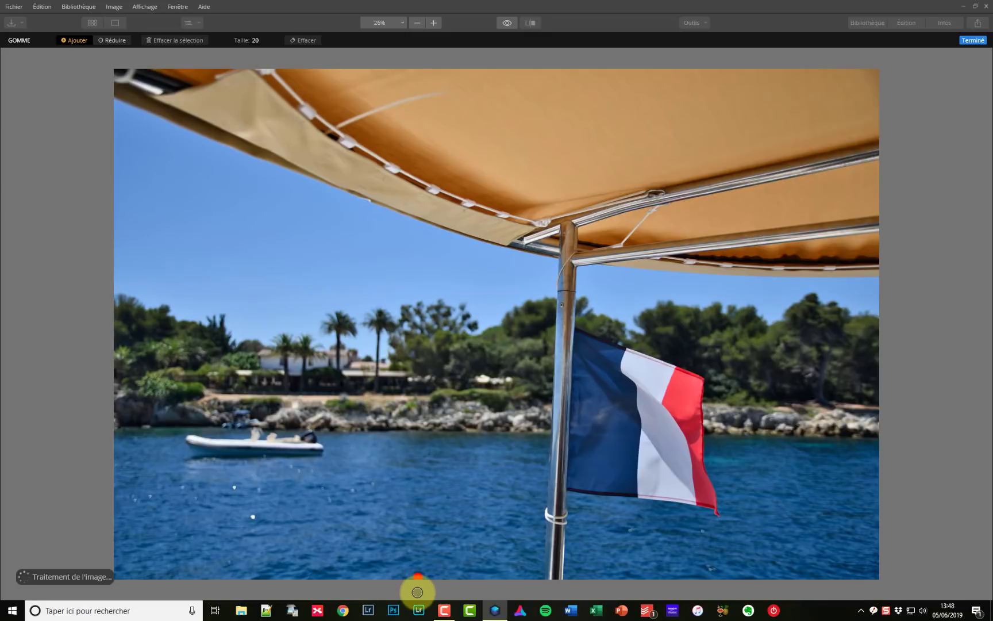
click(974, 41)
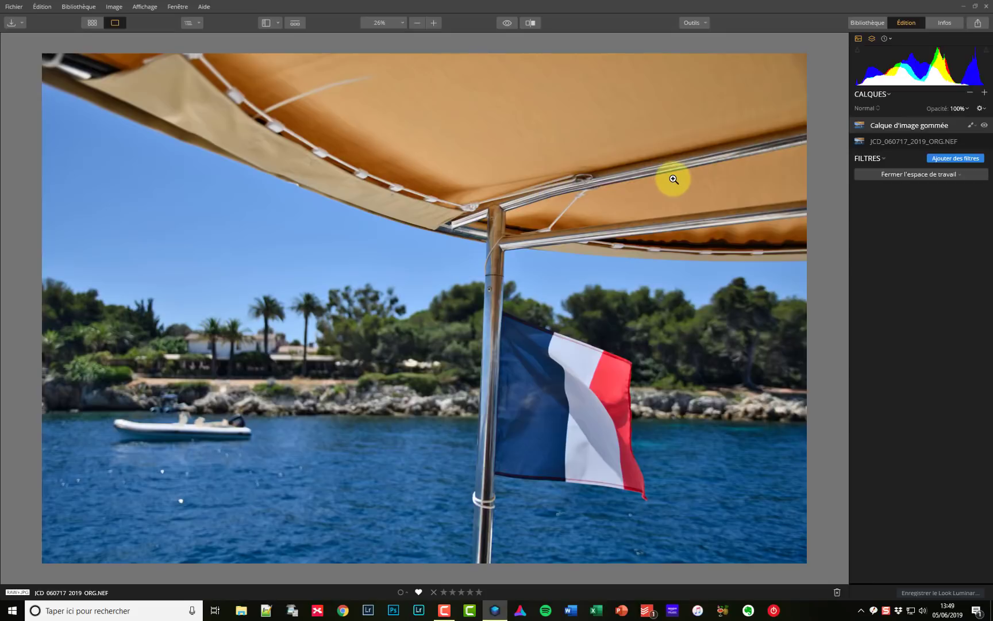
Add an adjustment layer above the erased image layer and apply the Heure dorée filter to it
click(984, 93)
click(942, 104)
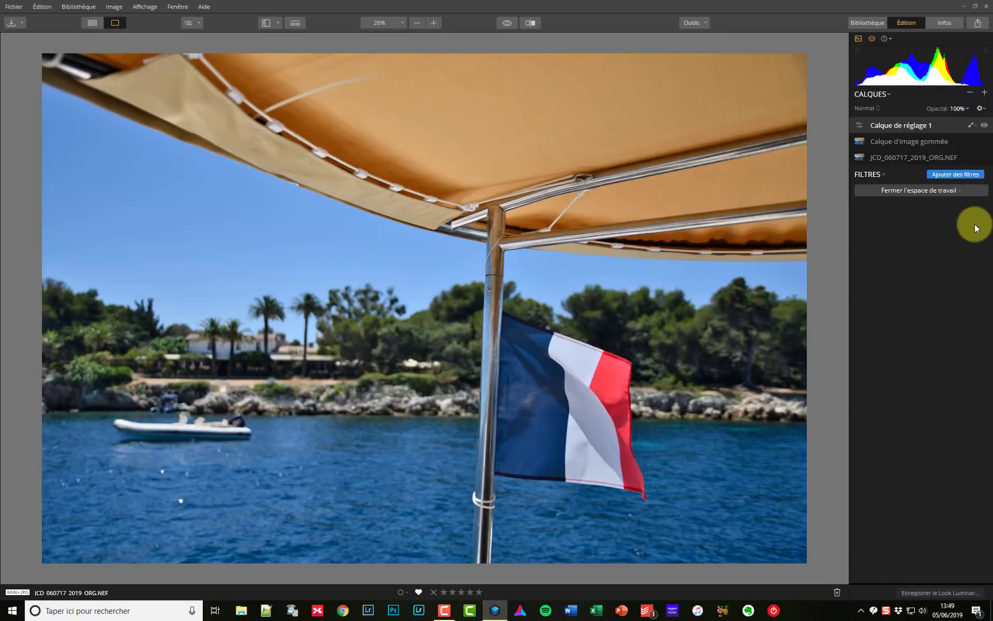
click(963, 175)
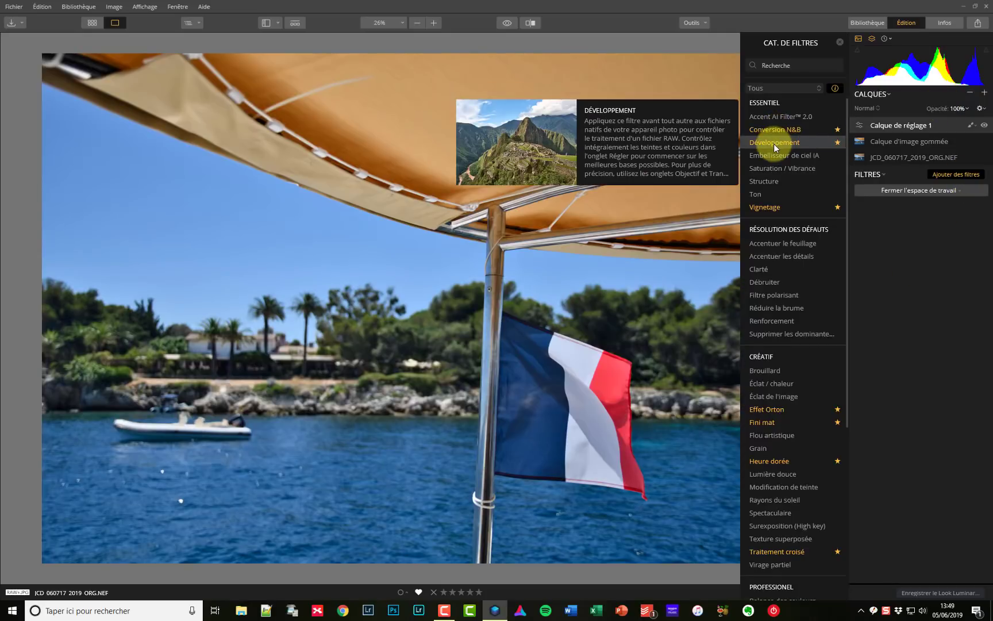
click(774, 463)
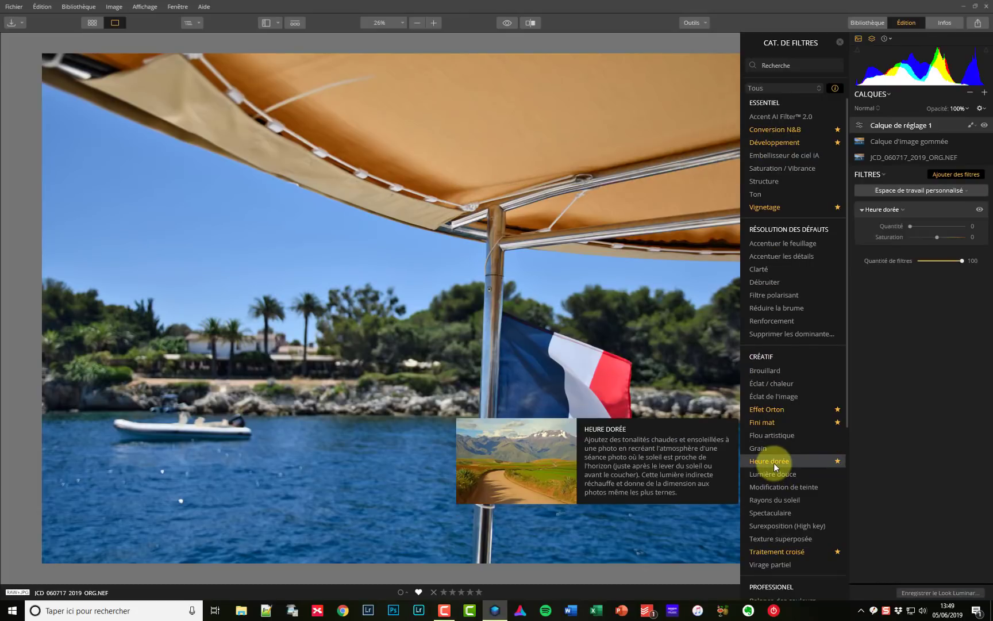
click(838, 42)
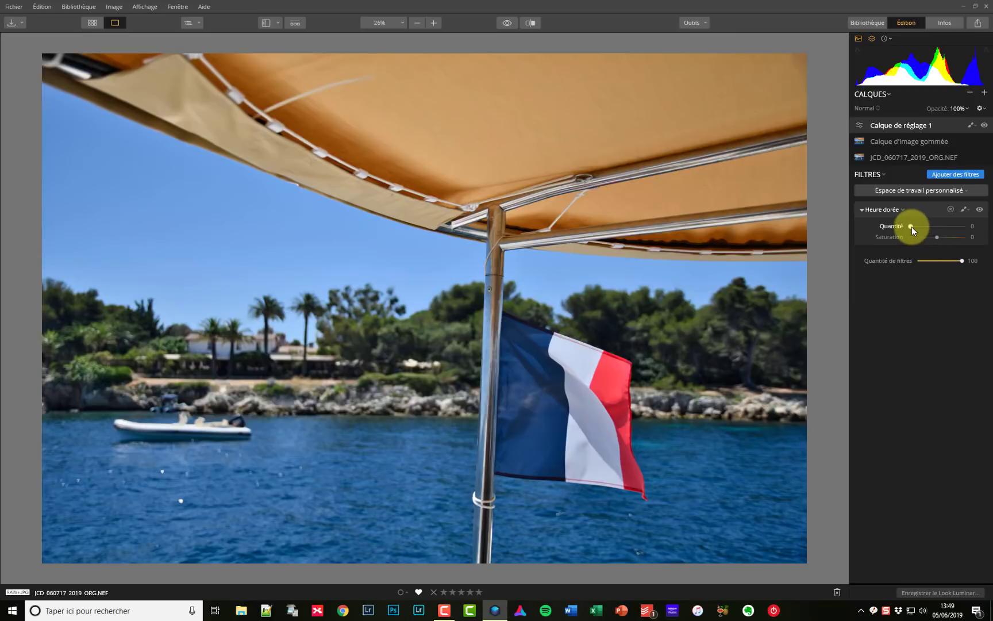
Set the Heure dorée quantity to 24 and the overall filter amount to 89, and compare the photo with and without the filter
drag(912, 227, 932, 228)
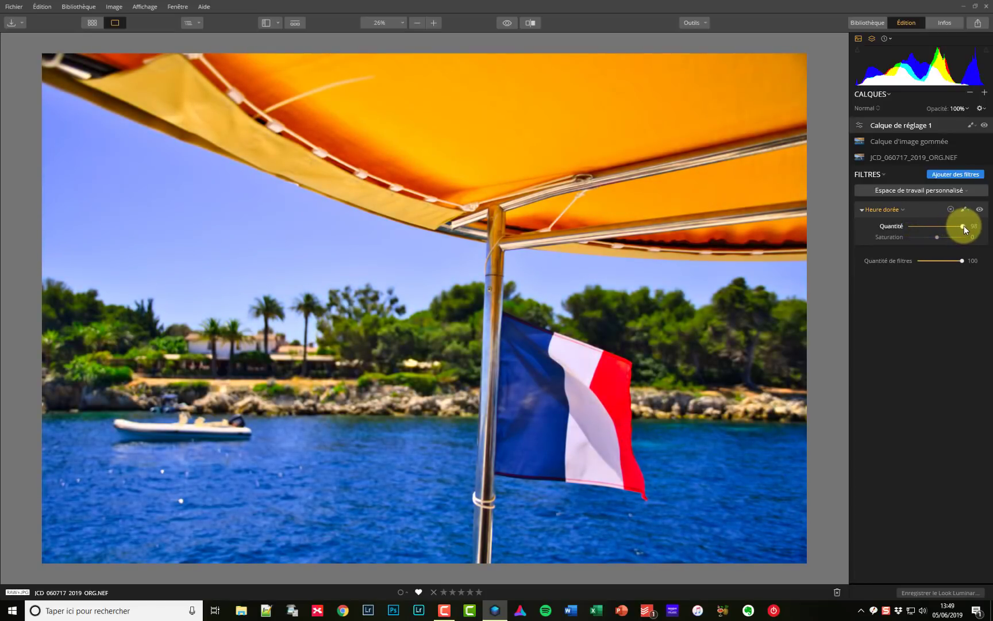
drag(943, 229, 919, 233)
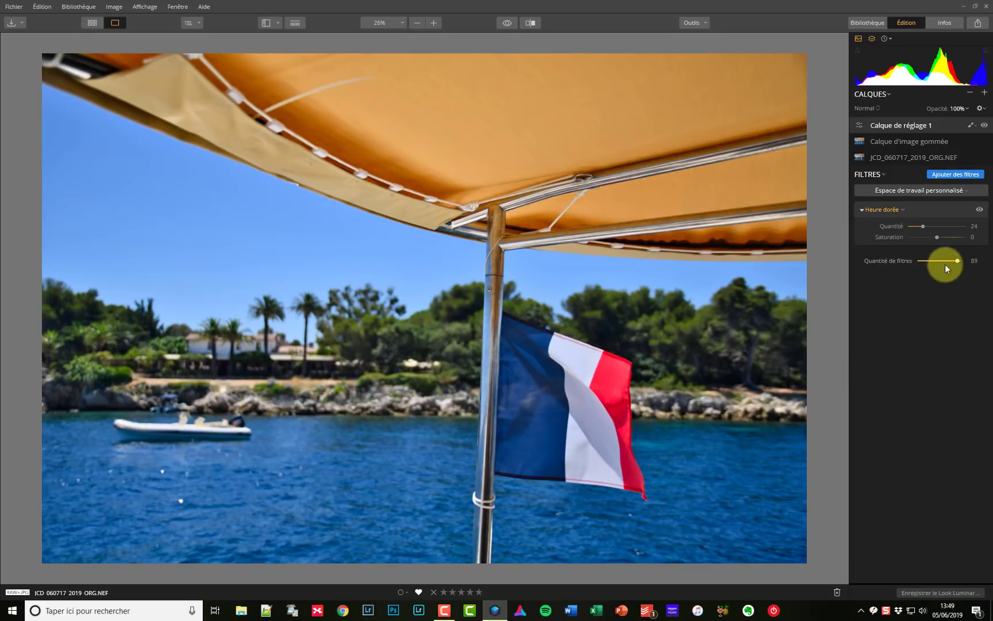
click(981, 211)
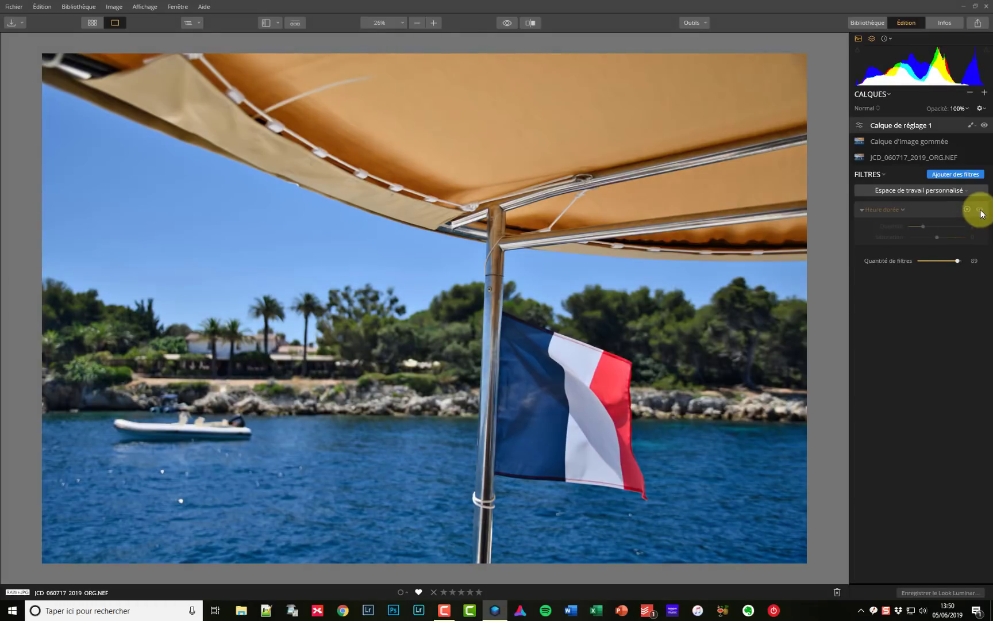
click(980, 211)
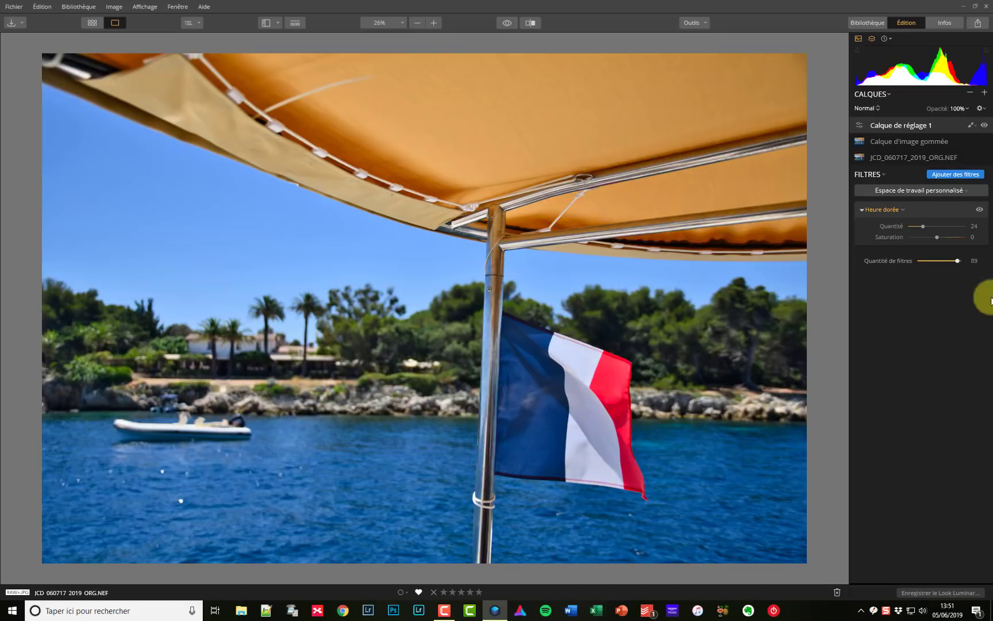
Add a second adjustment layer above the Heure dorée layer and apply the Développement filter to it
click(985, 93)
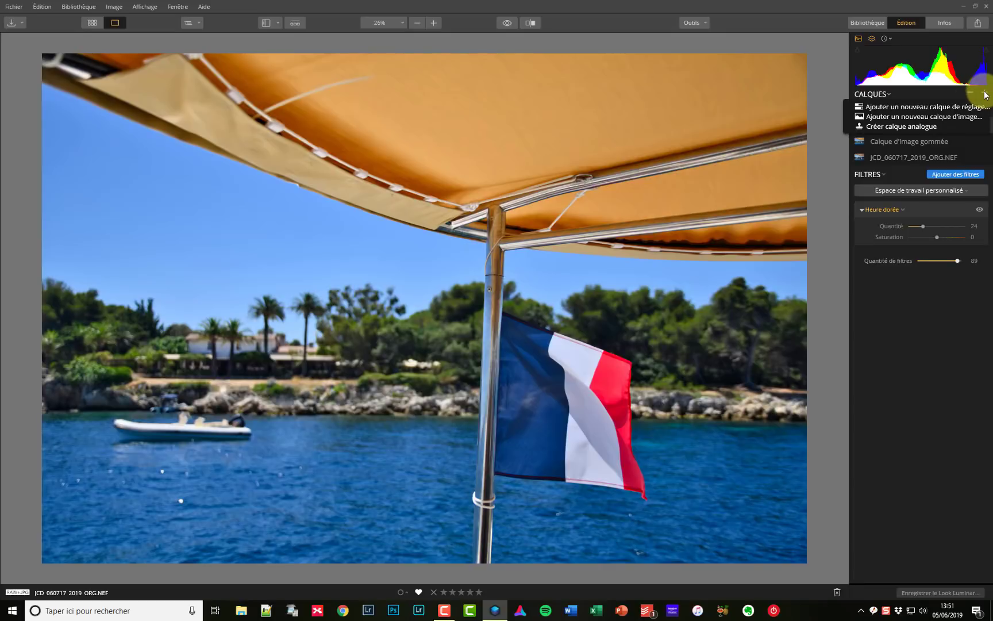
click(918, 105)
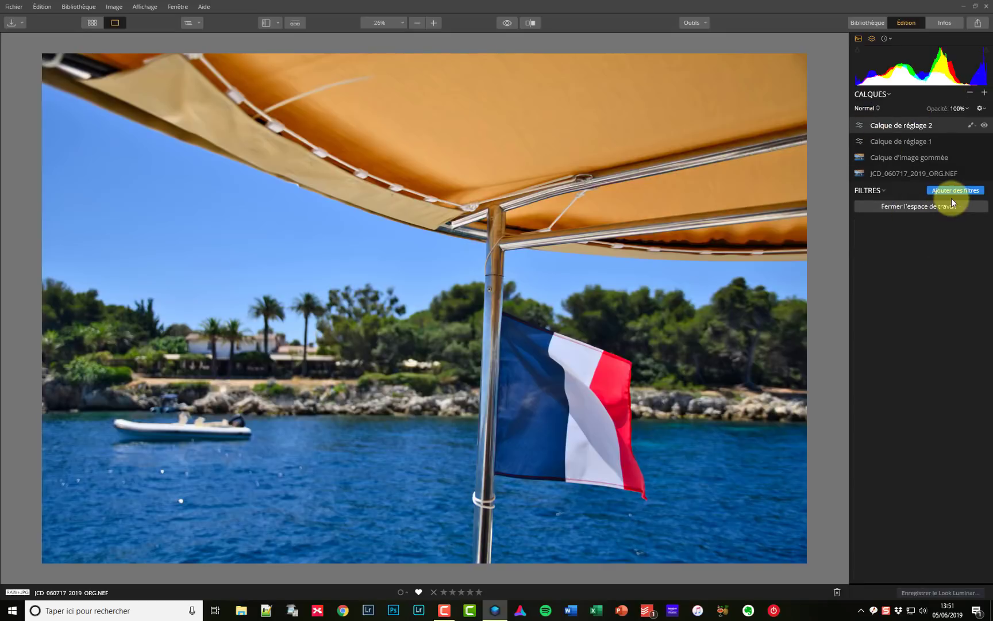
click(953, 191)
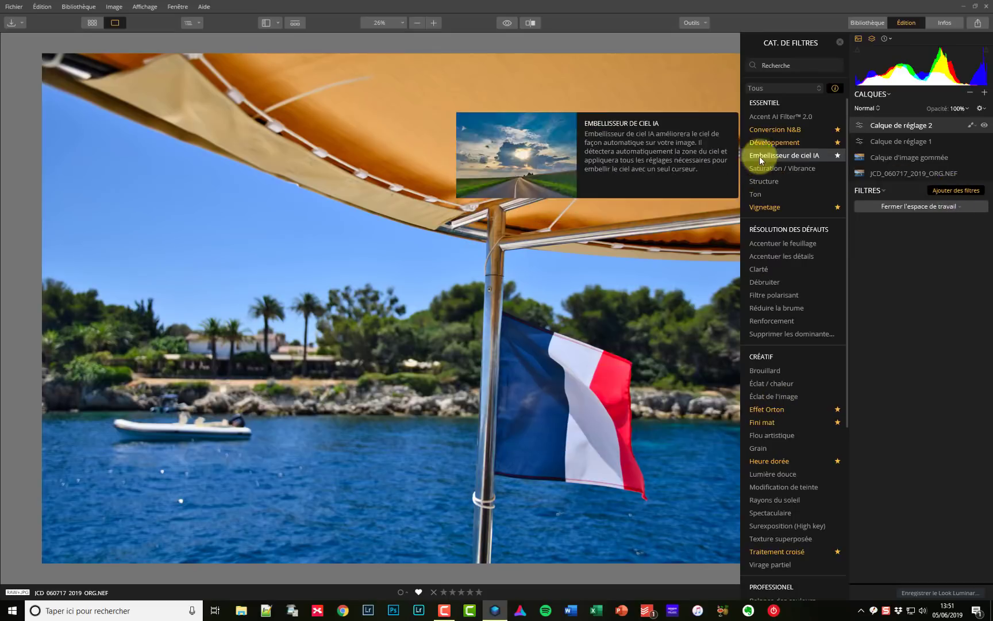
click(761, 142)
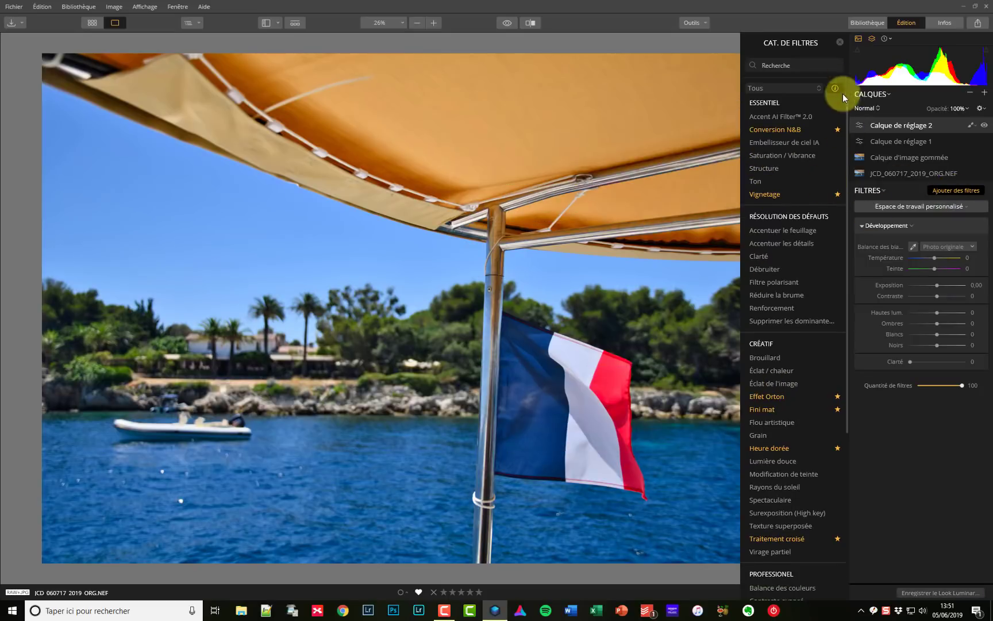
click(840, 42)
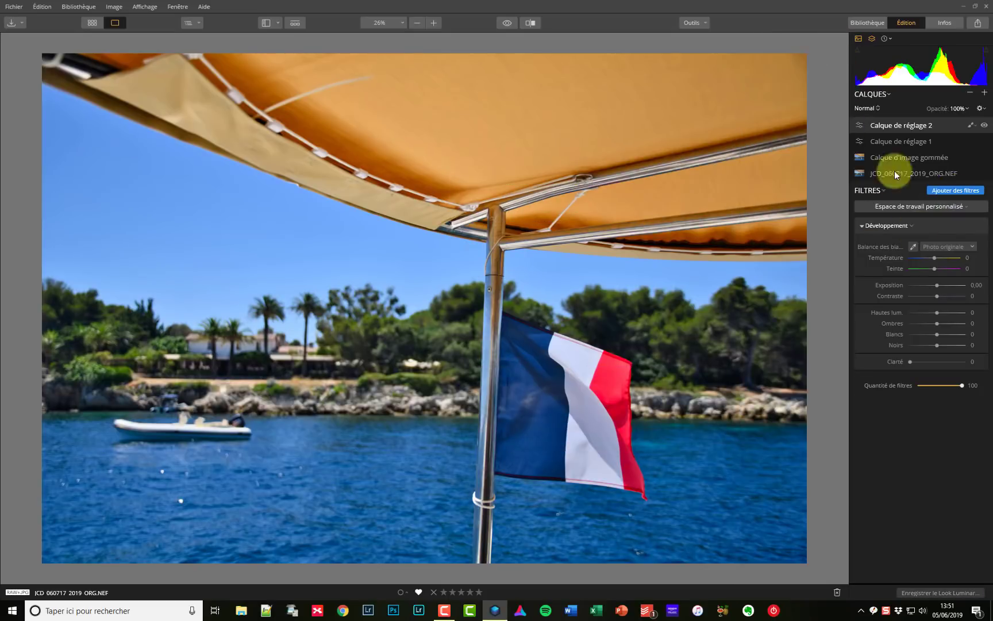
Draw a radial mask centred on the French flag for the new adjustment layer, display the mask and invert it
click(971, 125)
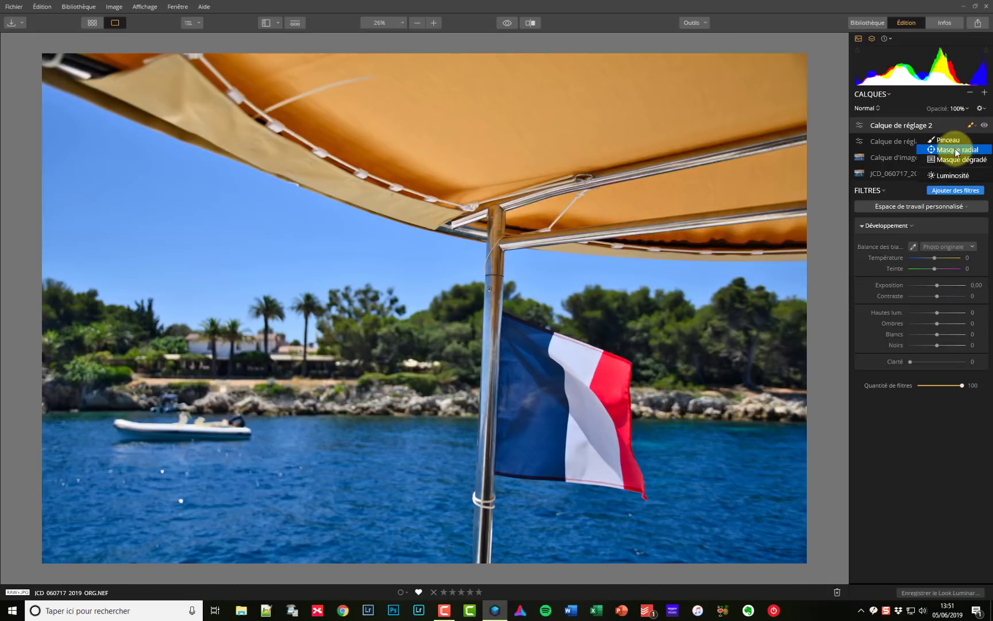
click(956, 150)
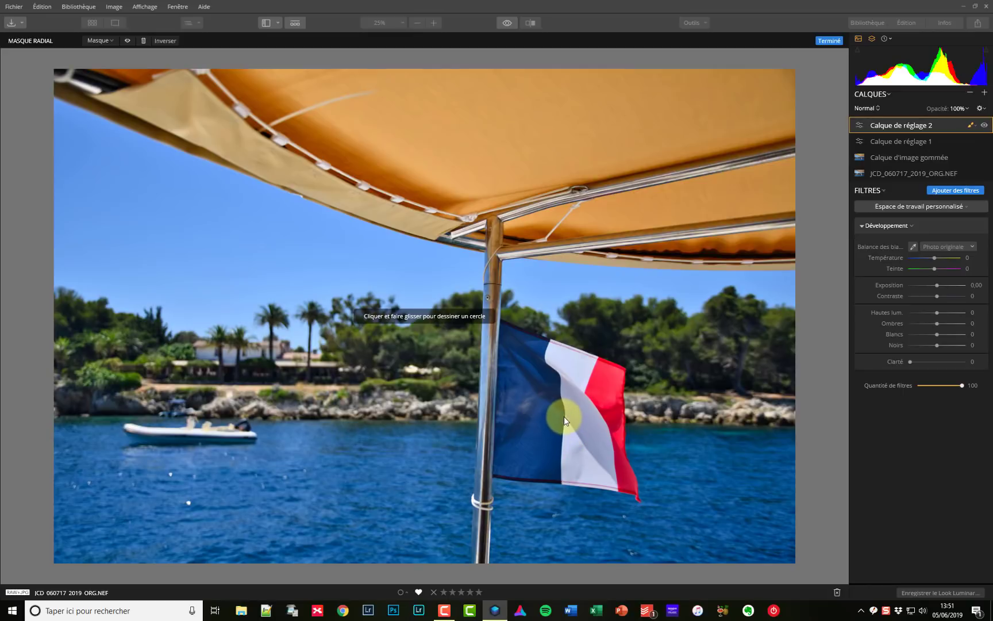
drag(563, 415, 539, 383)
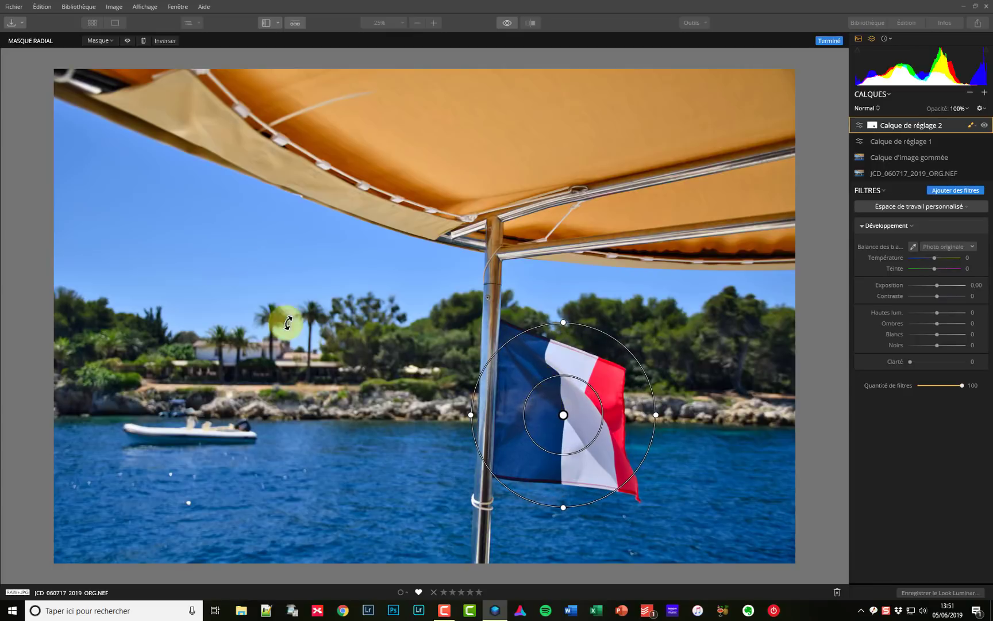
click(127, 41)
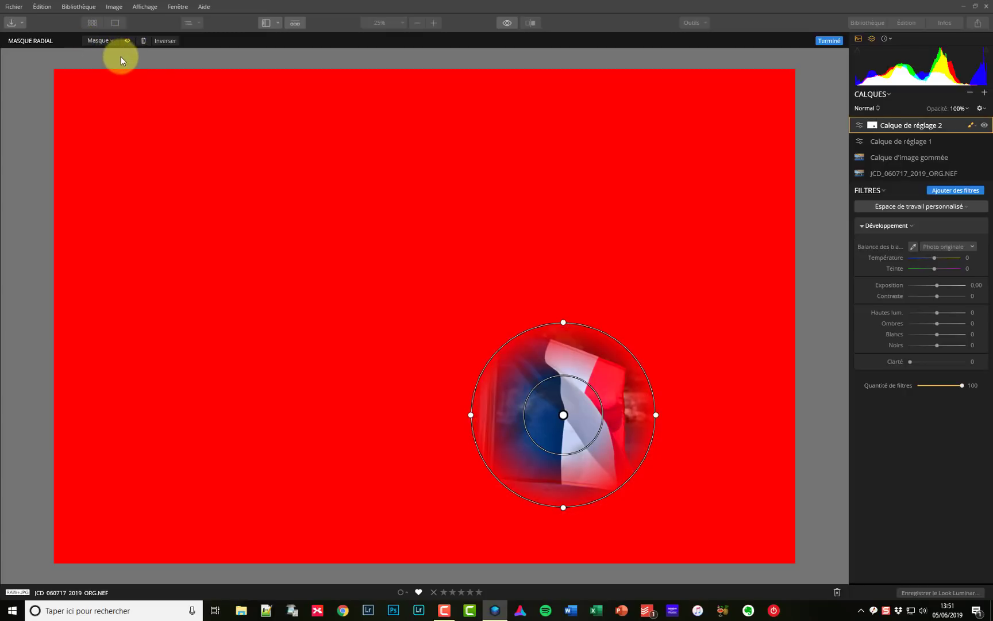
click(165, 41)
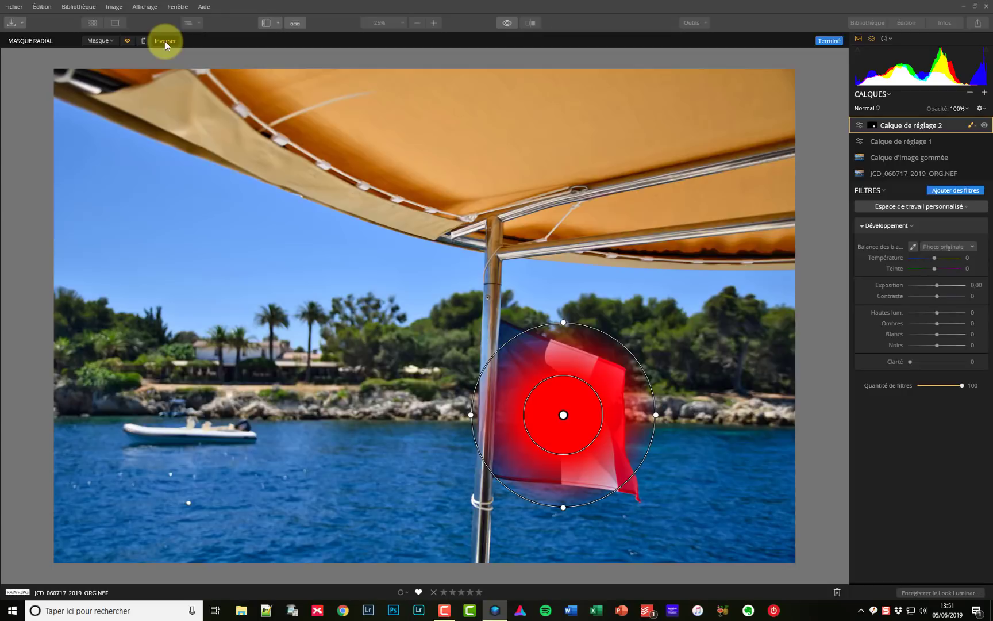
Widen and heighten the radial mask to cover the whole flag, recentre it slightly and hide the mask overlay
drag(656, 416, 677, 414)
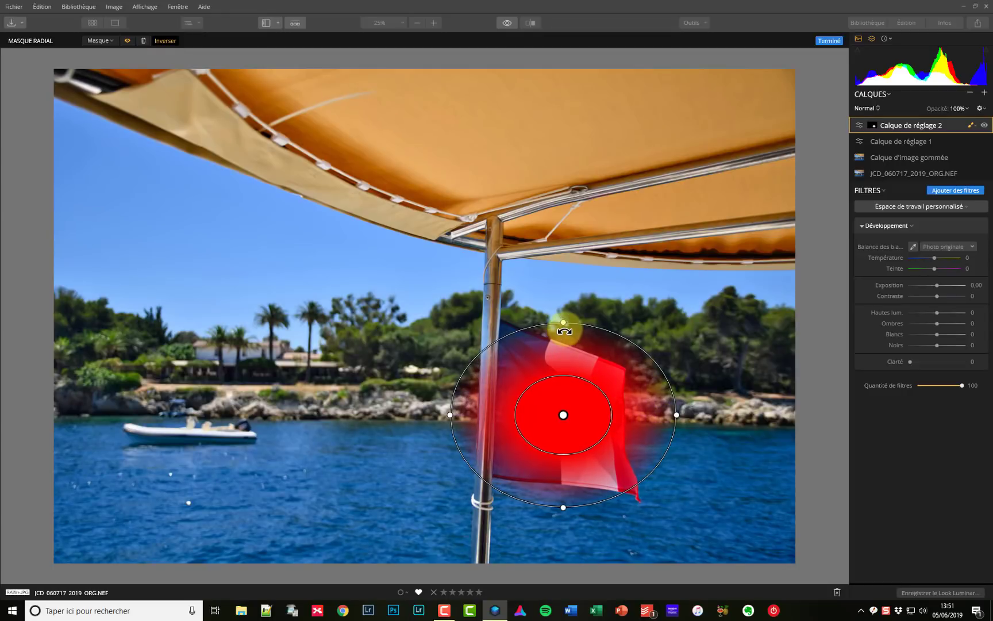
drag(563, 318, 559, 302)
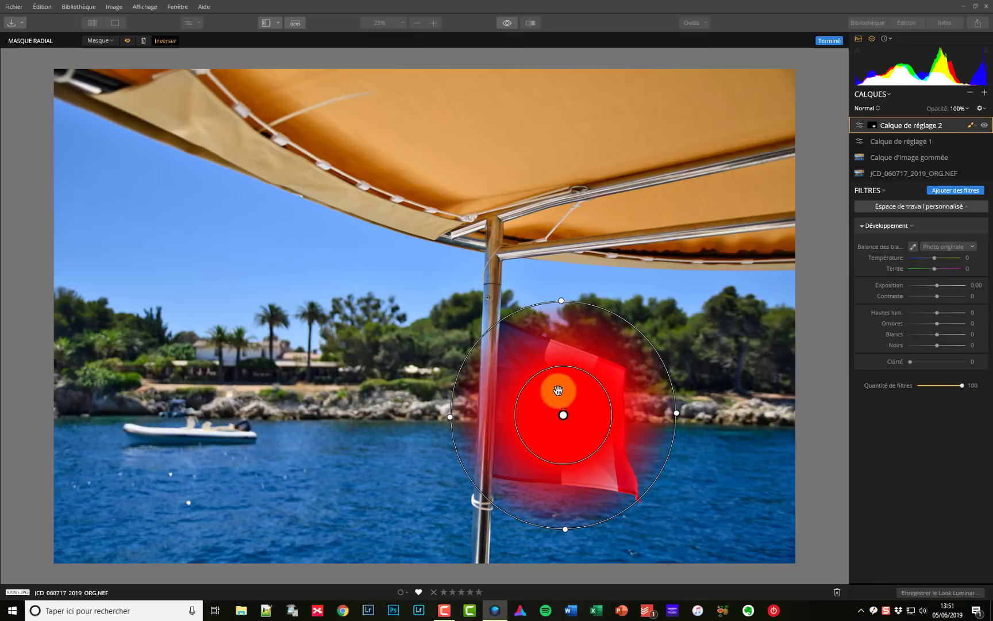
drag(563, 414, 559, 415)
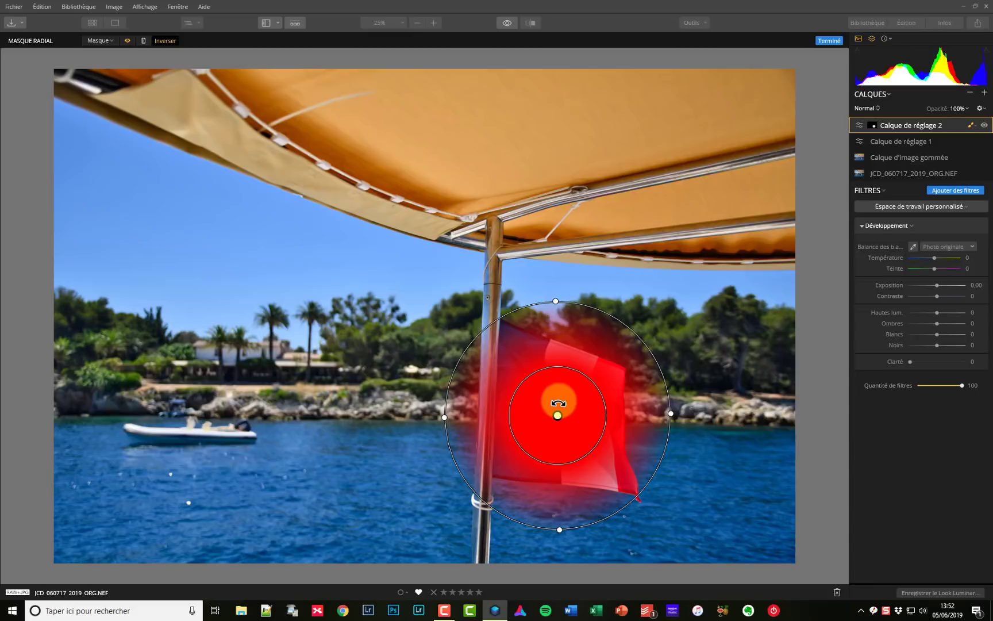
click(127, 40)
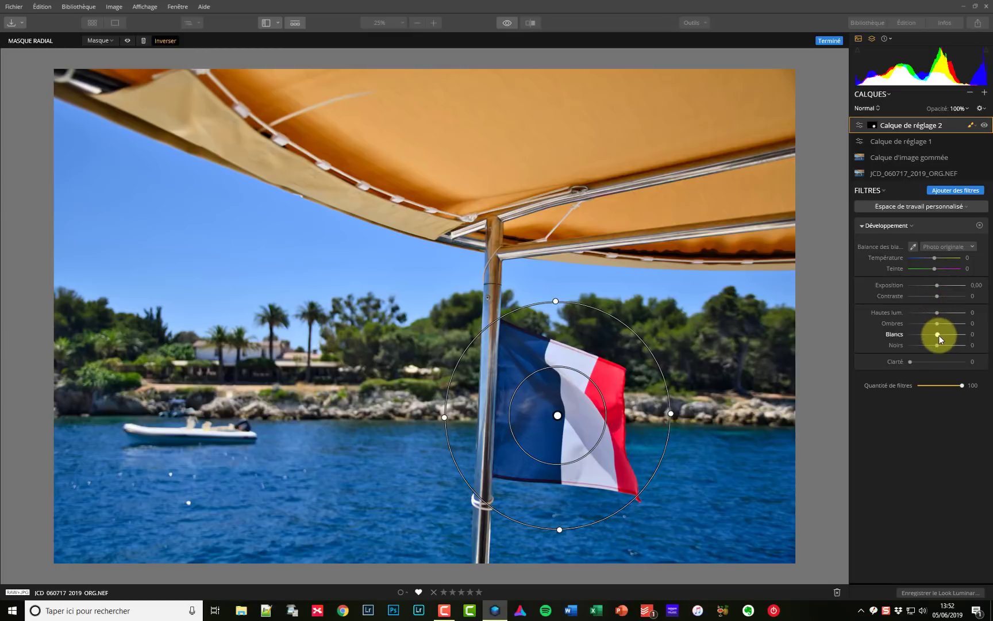
Set the flag's whites to 37 and clarity to 14, compare with the layer hidden, and finish the mask
mouse_move(939, 335)
mouse_down()
mouse_move(963, 334)
mouse_move(943, 334)
mouse_move(952, 336)
mouse_up()
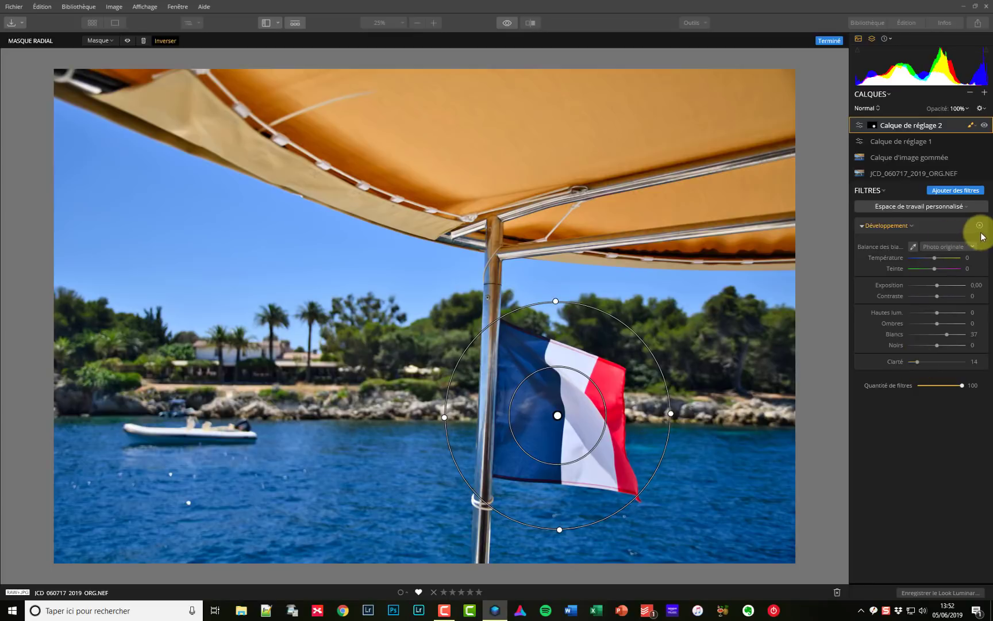
click(985, 125)
click(985, 125)
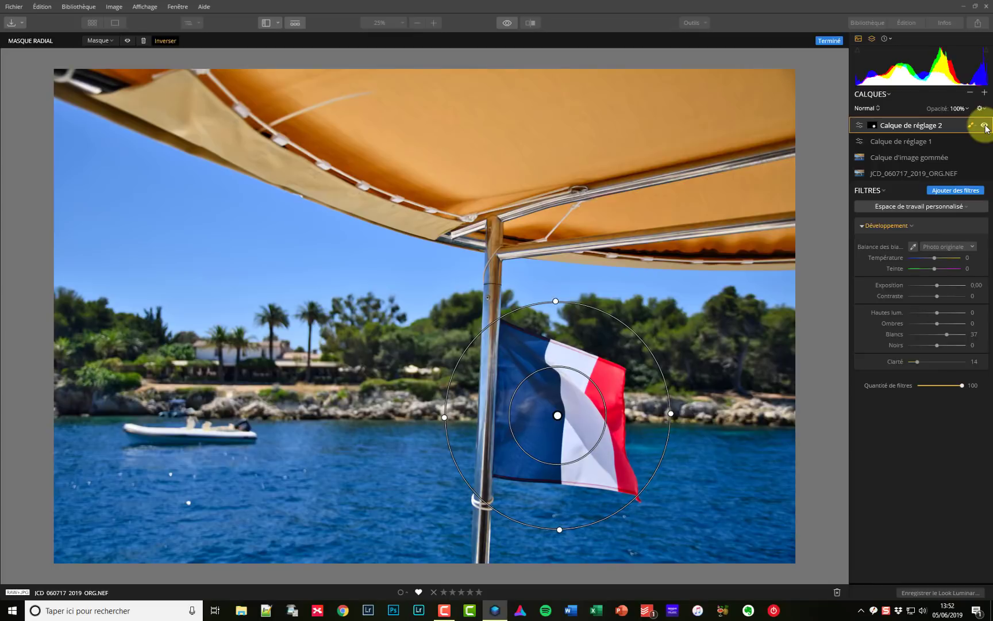
click(829, 40)
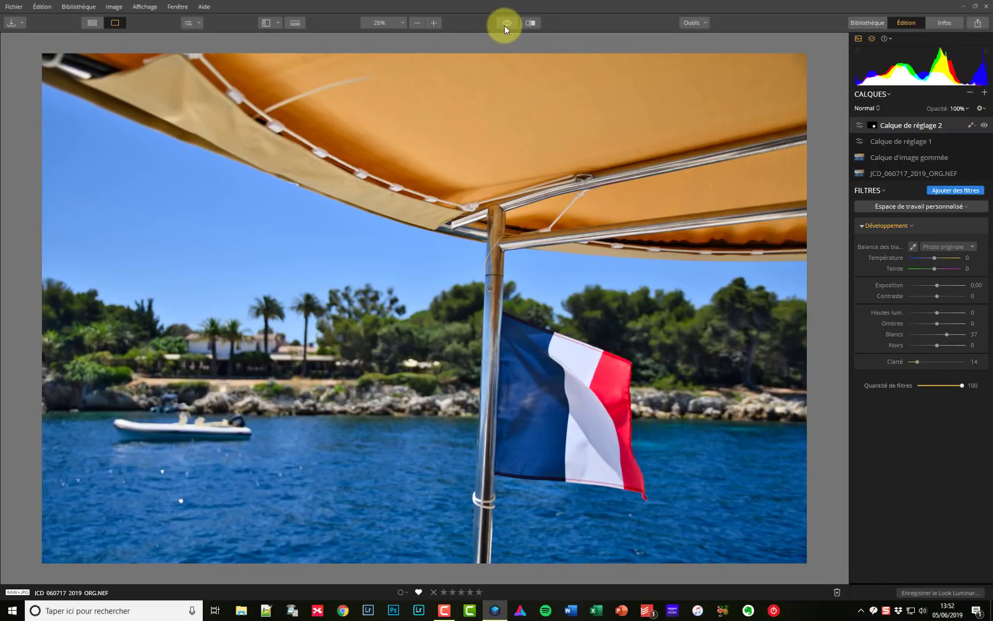
Compare the original and edited photo with the quick preview and the split before/after view
click(507, 24)
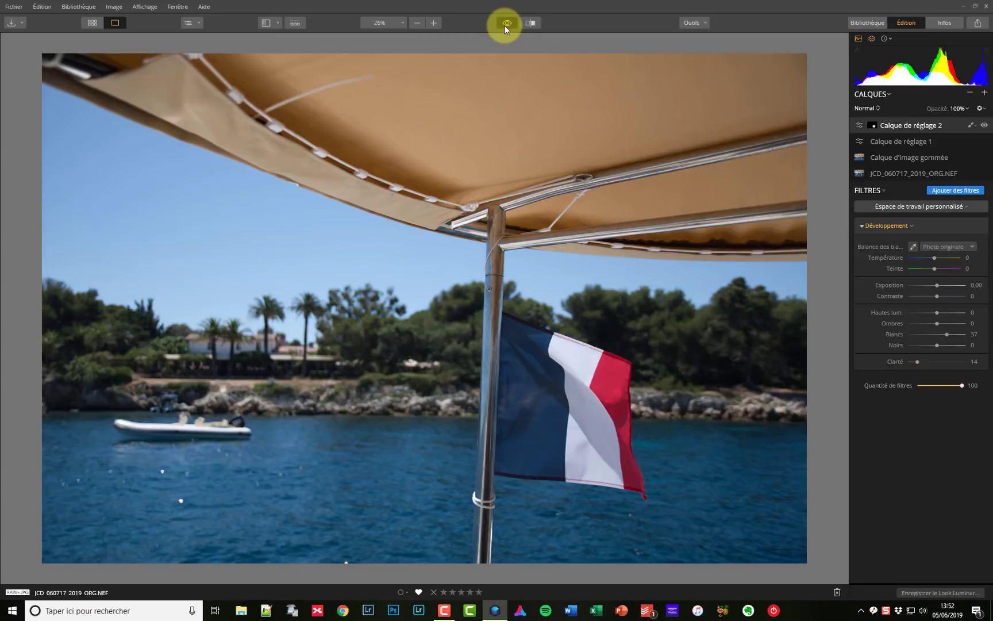
click(507, 24)
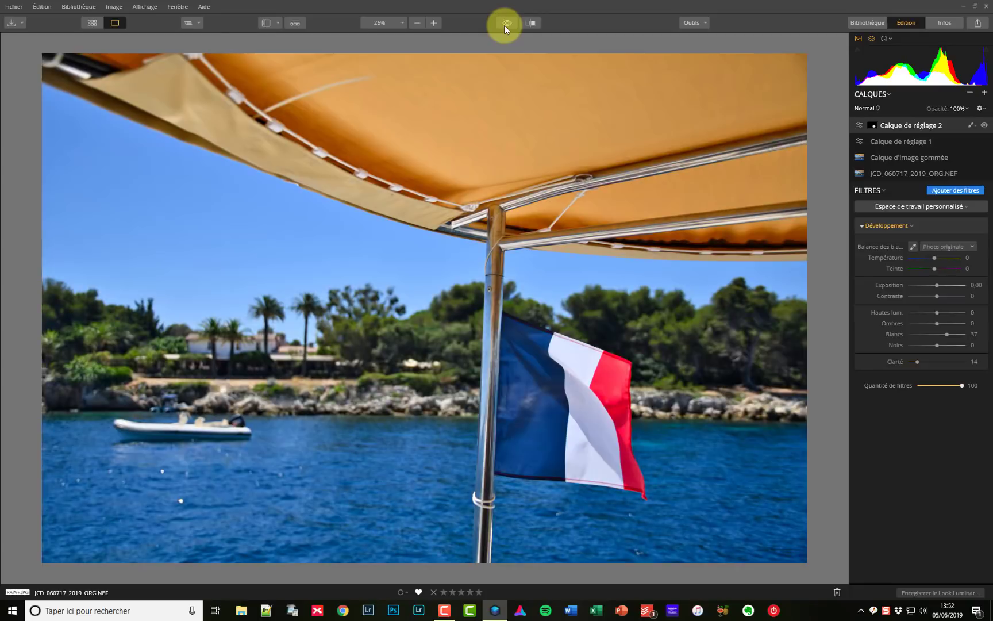
click(506, 24)
click(506, 24)
click(529, 23)
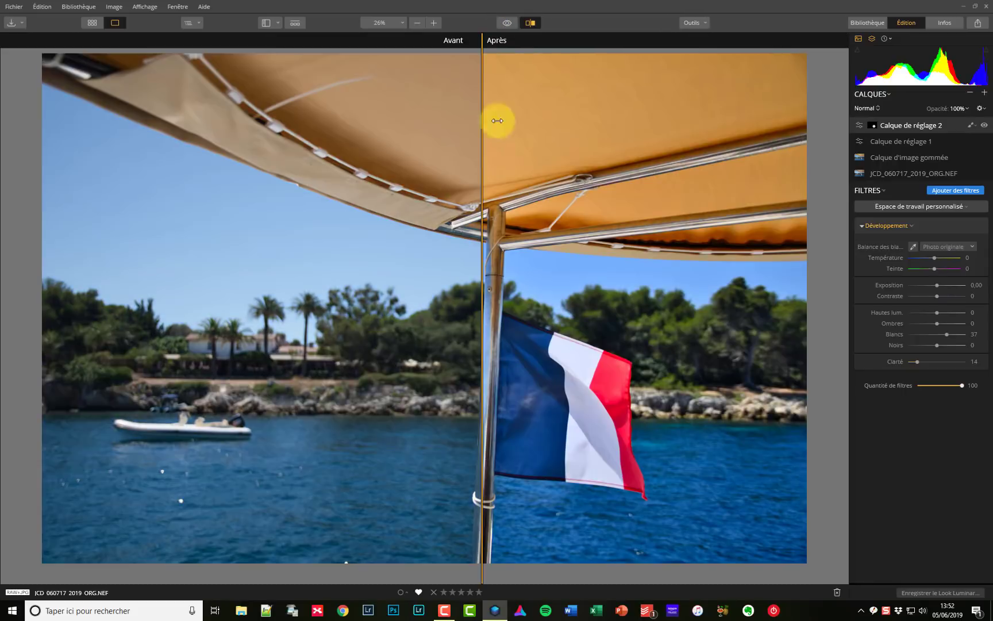
drag(481, 322, 456, 431)
click(530, 24)
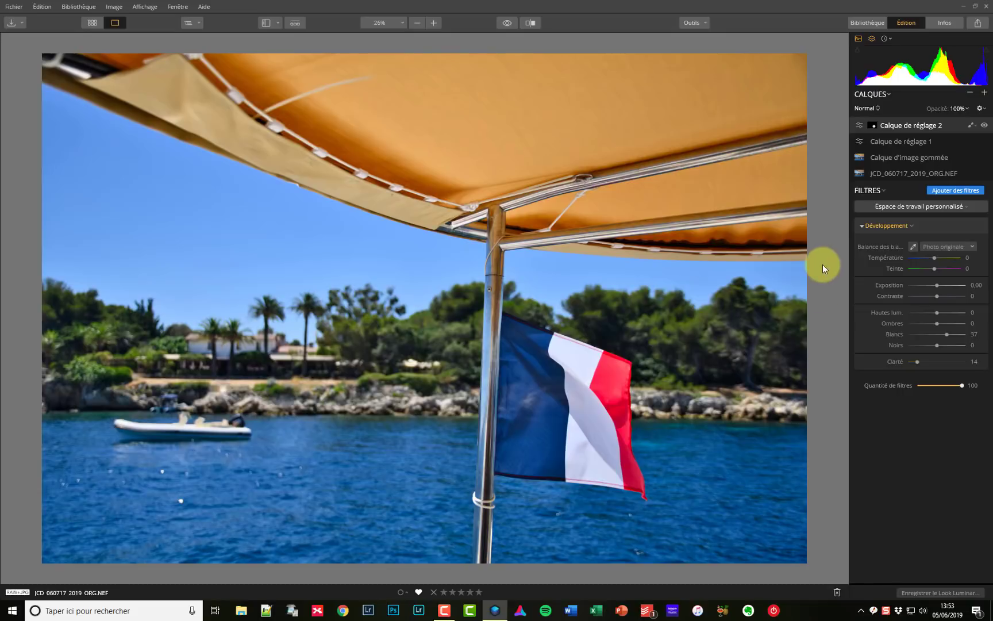
Export the photo to the Desktop folder as a full-size sRGB JPEG at quality 100
click(977, 26)
click(970, 39)
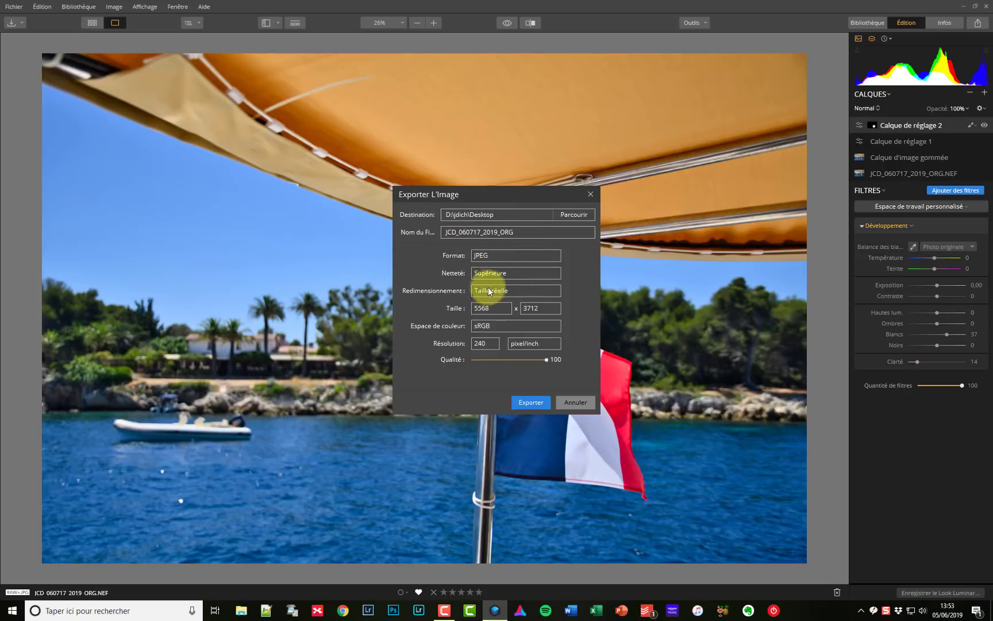
click(480, 255)
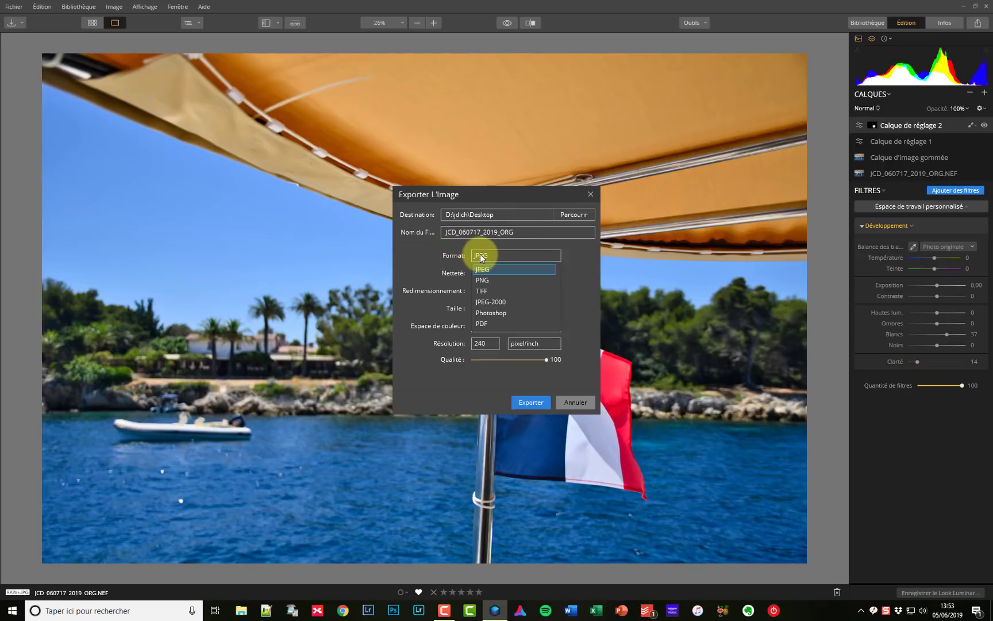
click(481, 254)
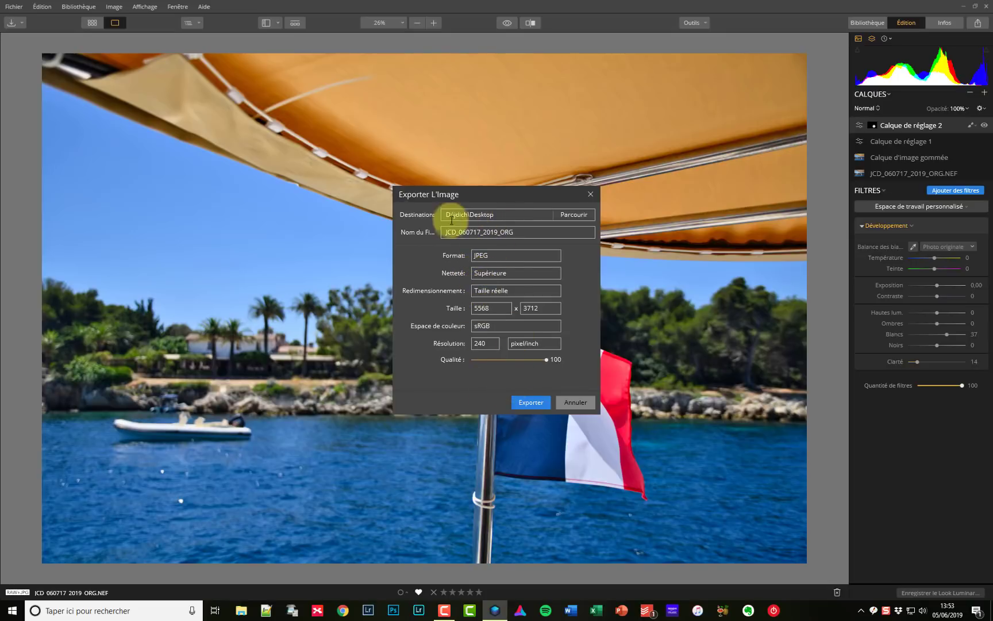
click(534, 403)
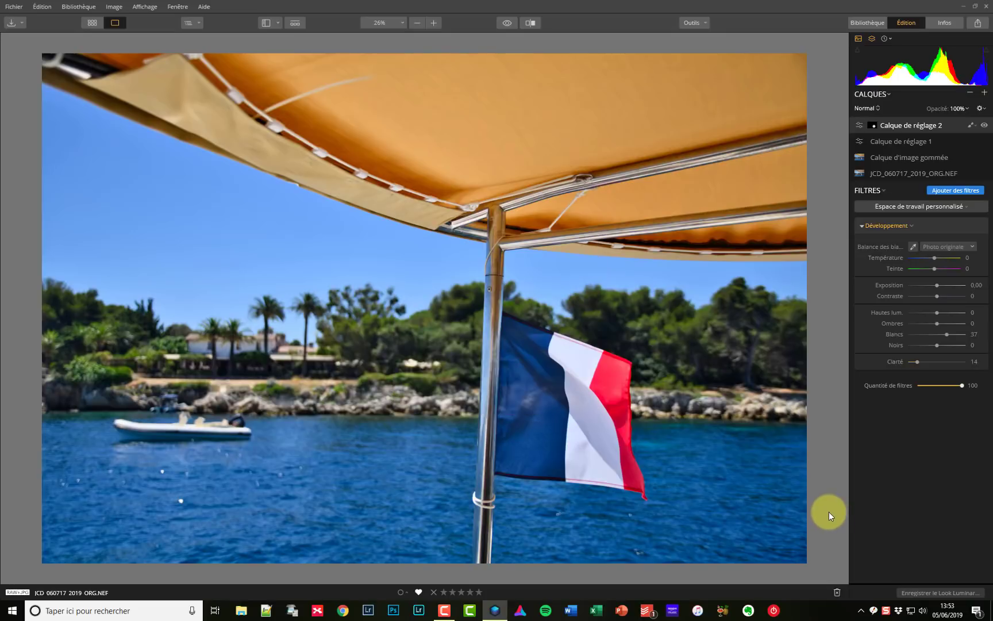